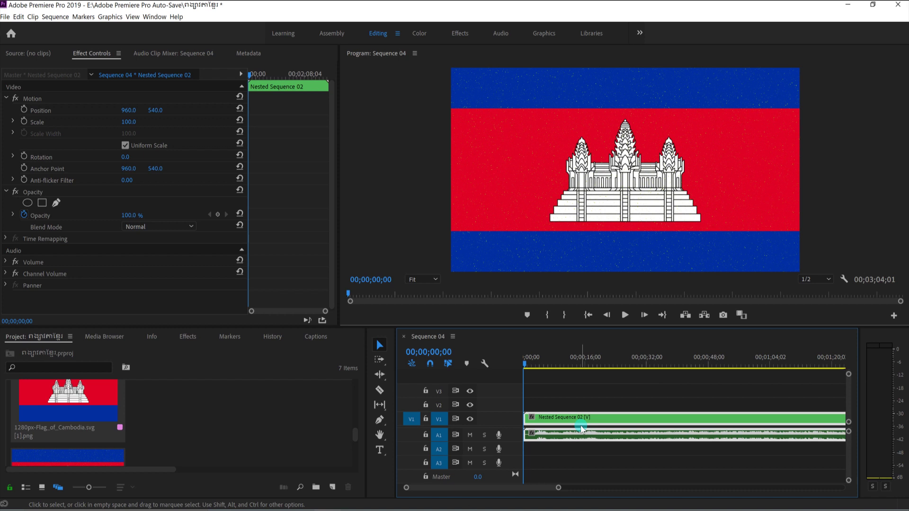
{"action": "left_click", "coordinate": [588, 398]}
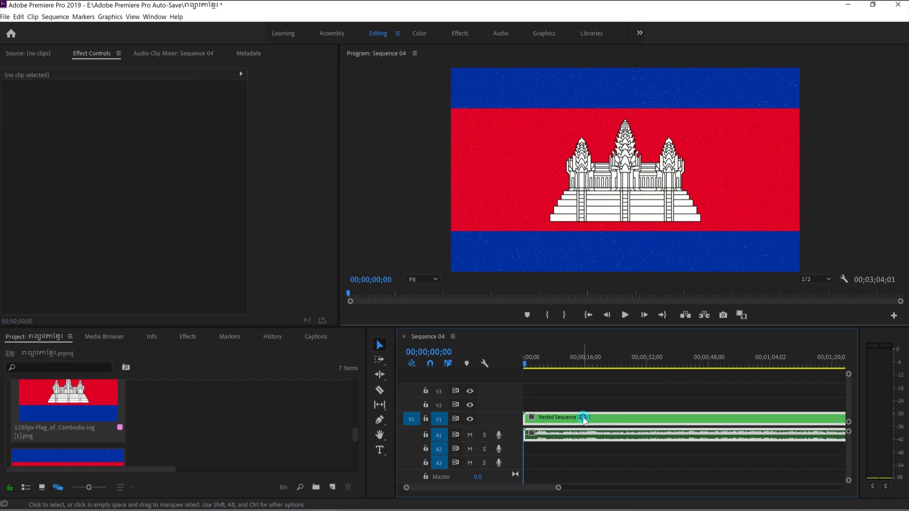
{"action": "left_click", "coordinate": [571, 415]}
{"action": "left_click", "coordinate": [582, 418]}
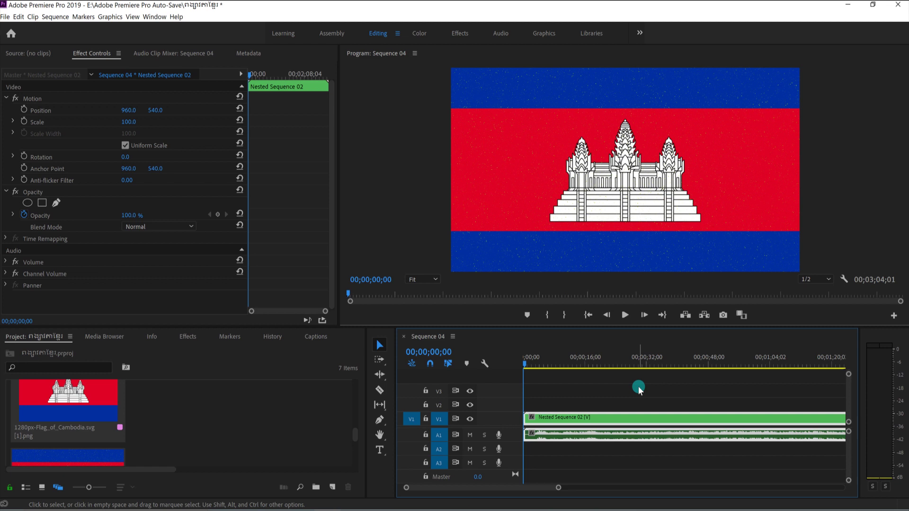
{"action": "left_click", "coordinate": [581, 404]}
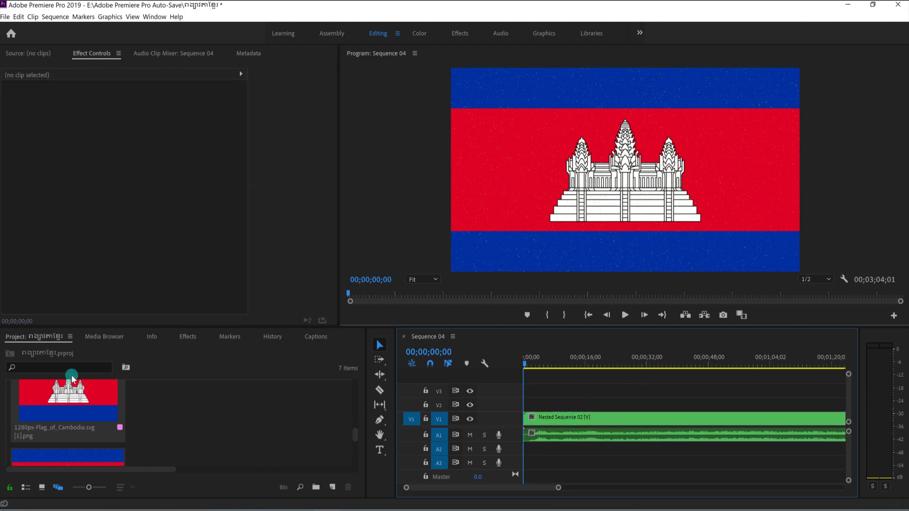
{"action": "left_click", "coordinate": [24, 339]}
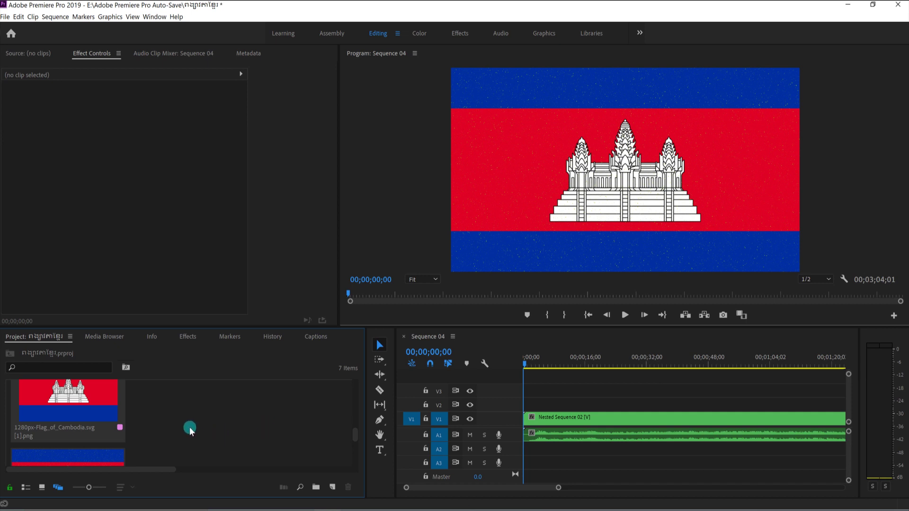
{"action": "left_click", "coordinate": [83, 412]}
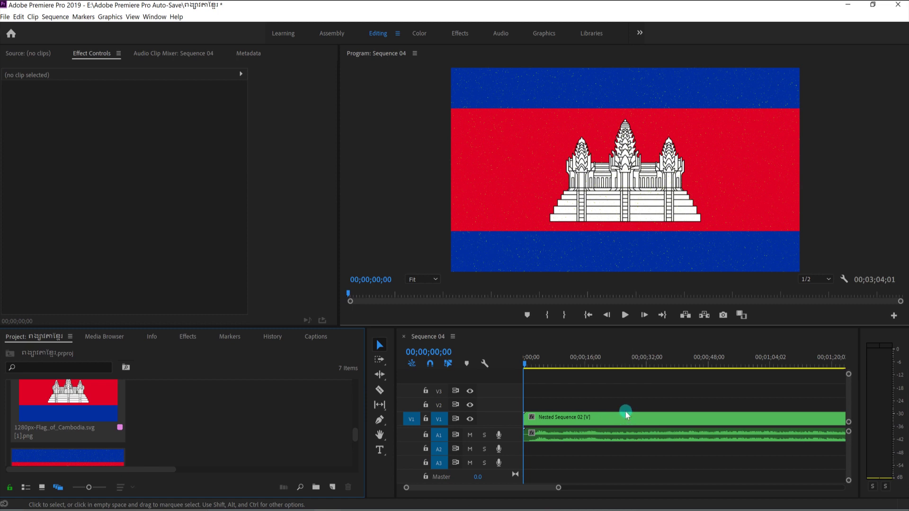
{"action": "left_click", "coordinate": [605, 418]}
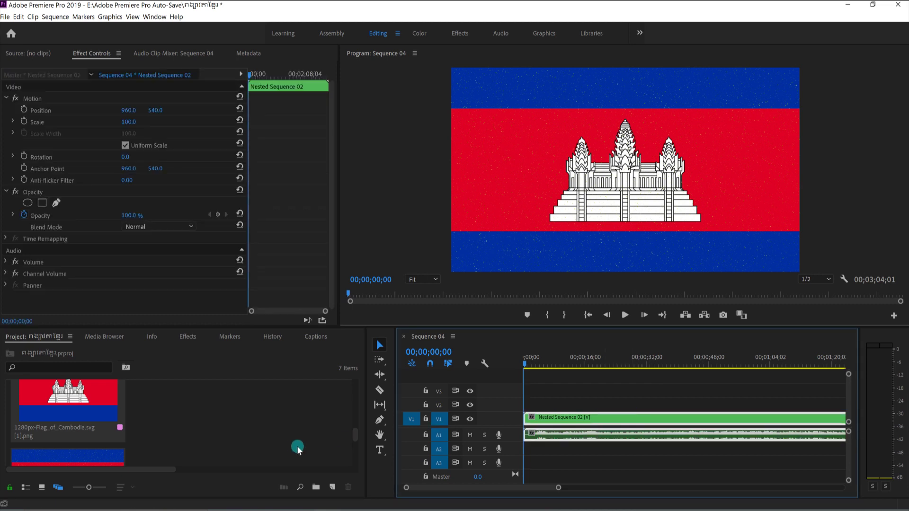
Create a new 1920×1080, 29.97 fps drop-frame Open Captions item in the Project panel.
{"action": "left_click", "coordinate": [331, 487]}
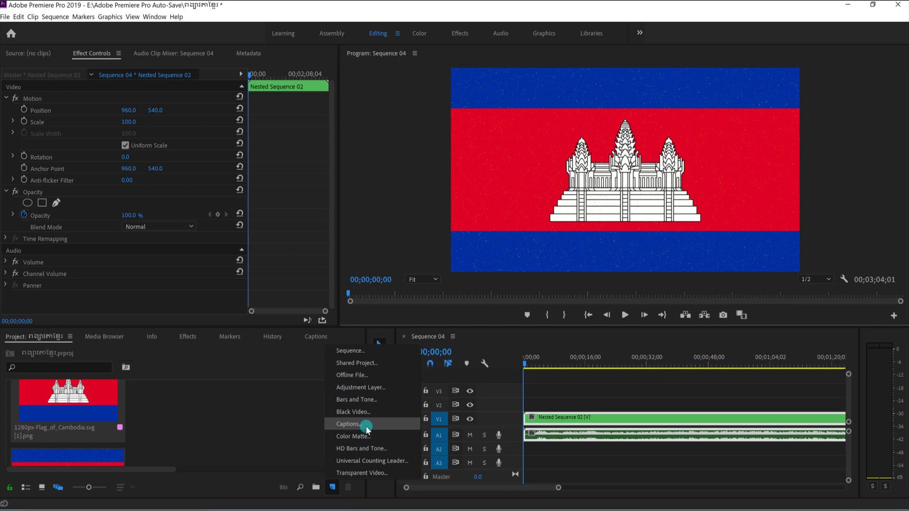
{"action": "left_click", "coordinate": [368, 425]}
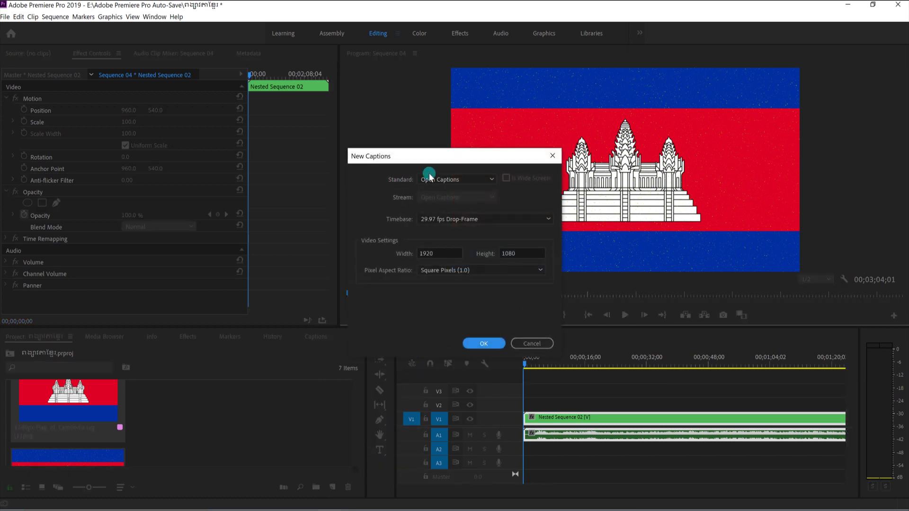
{"action": "left_click", "coordinate": [467, 179]}
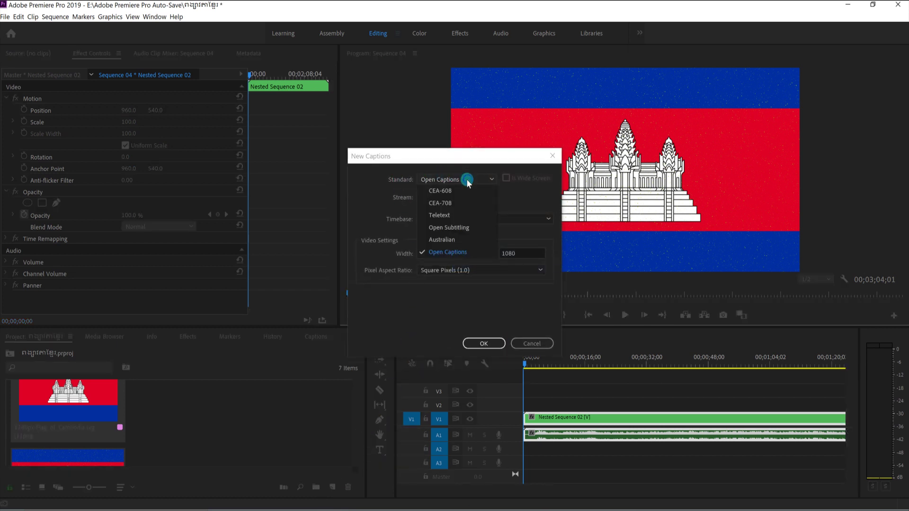
{"action": "left_click", "coordinate": [451, 253]}
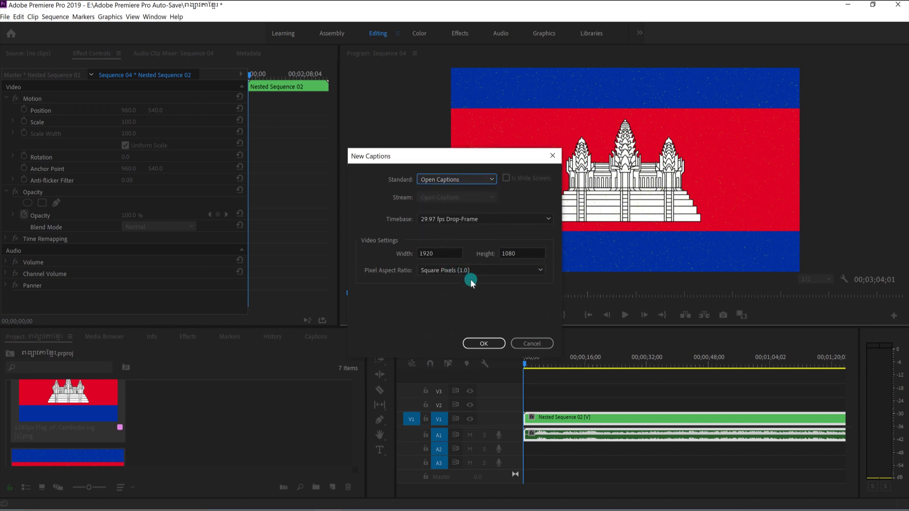
{"action": "left_click", "coordinate": [488, 344]}
{"action": "left_click", "coordinate": [486, 344]}
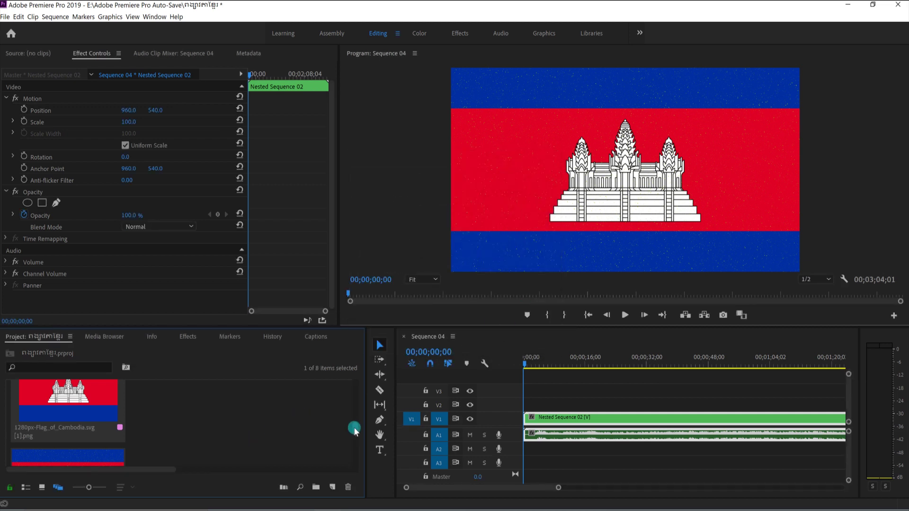
{"action": "left_click_drag", "start_coordinate": [354, 428], "coordinate": [354, 464]}
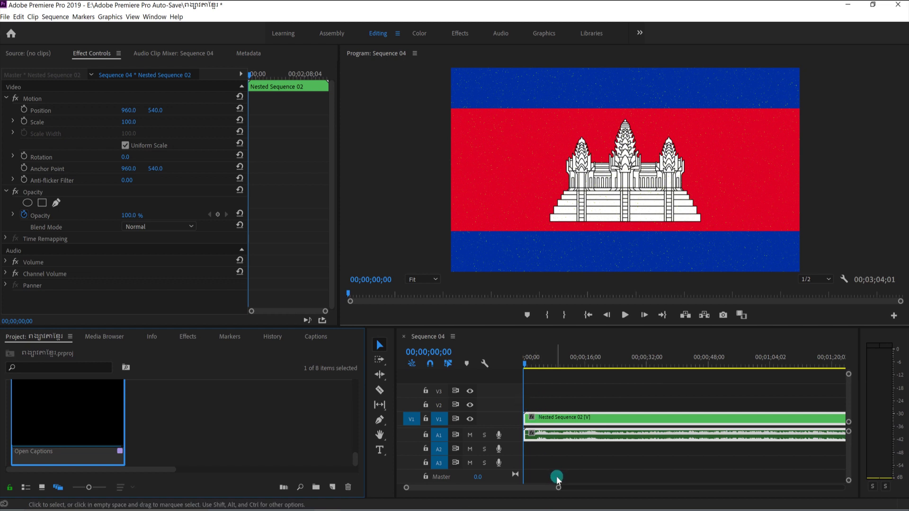
Place the Open Captions clip on V2 above the flag and stretch it to the flag clip's end.
{"action": "left_click_drag", "start_coordinate": [558, 488], "coordinate": [648, 489]}
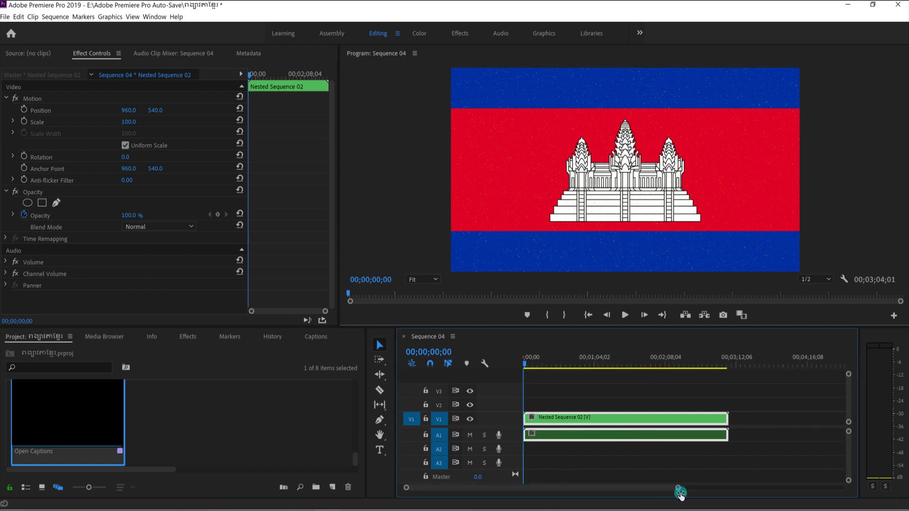
{"action": "left_click_drag", "start_coordinate": [648, 489], "coordinate": [659, 487]}
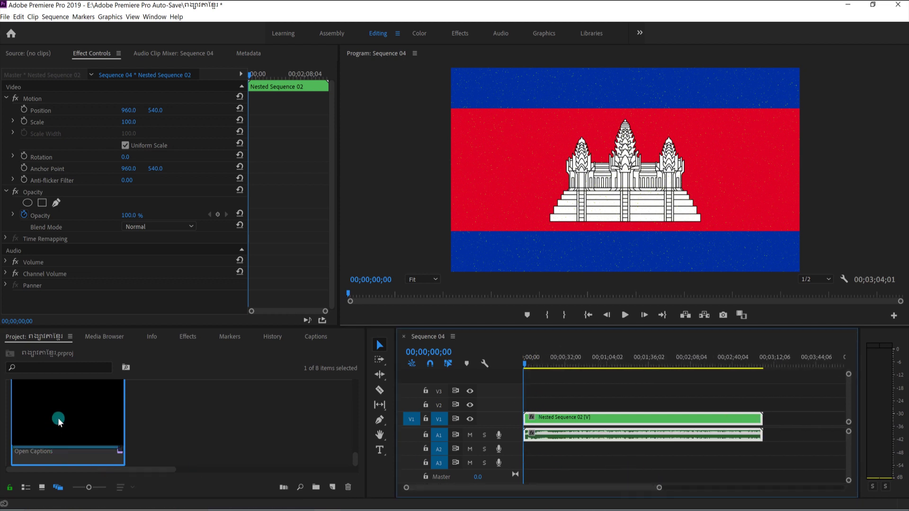
{"action": "mouse_move", "coordinate": [55, 408]}
{"action": "left_mouse_down"}
{"action": "mouse_move", "coordinate": [324, 440]}
{"action": "mouse_move", "coordinate": [530, 407]}
{"action": "left_mouse_up"}
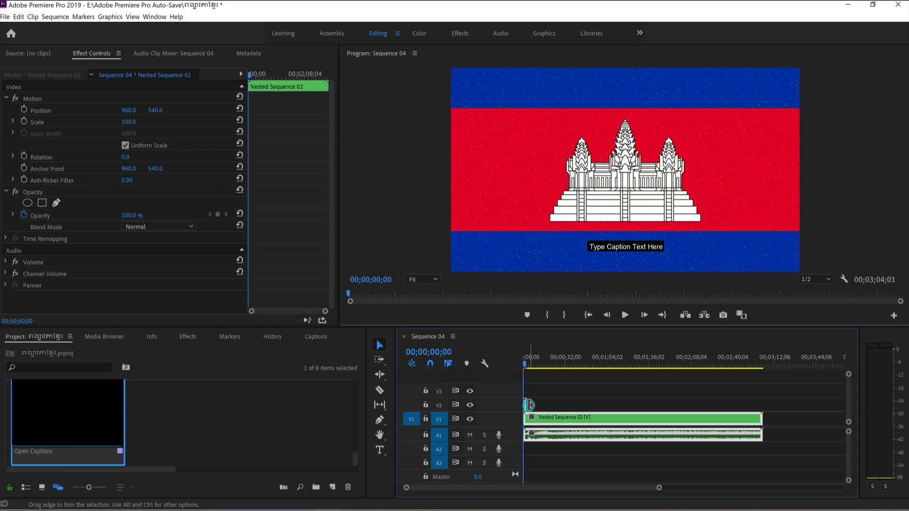
{"action": "left_click_drag", "start_coordinate": [531, 406], "coordinate": [758, 419]}
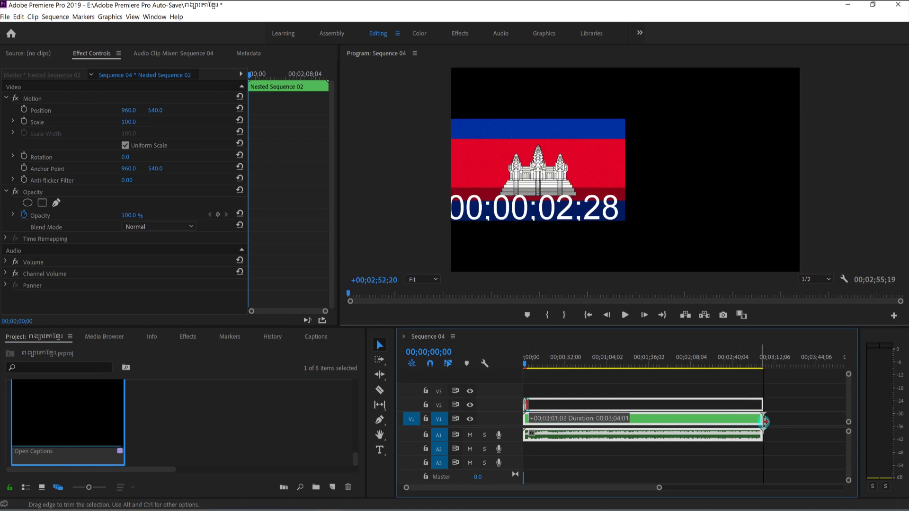
{"action": "left_click_drag", "start_coordinate": [758, 419], "coordinate": [759, 418]}
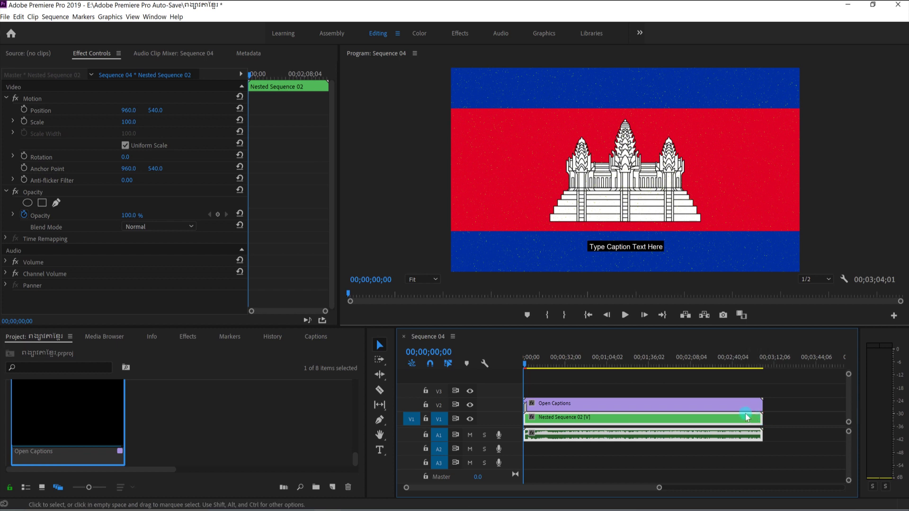
Select the placeholder caption text in the Program monitor preview.
{"action": "left_click", "coordinate": [623, 253]}
{"action": "left_click", "coordinate": [571, 377]}
{"action": "left_click", "coordinate": [629, 255]}
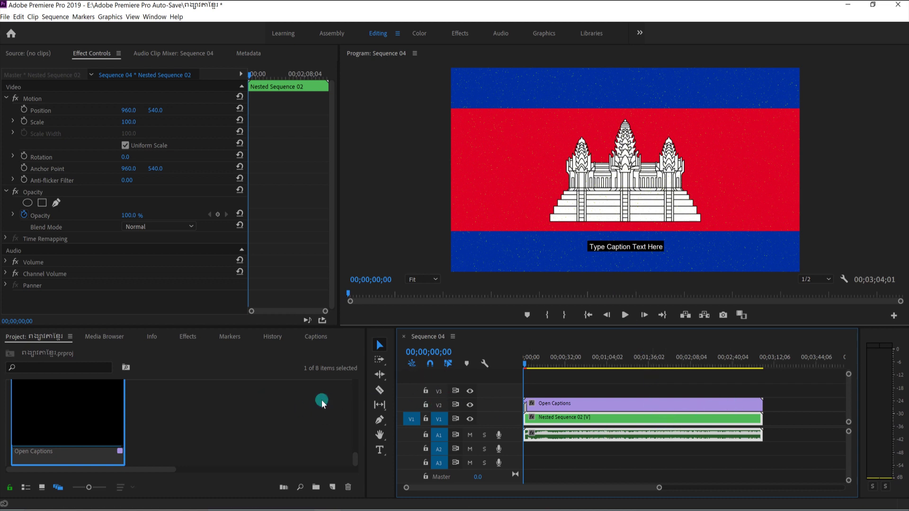
{"action": "left_click", "coordinate": [316, 338]}
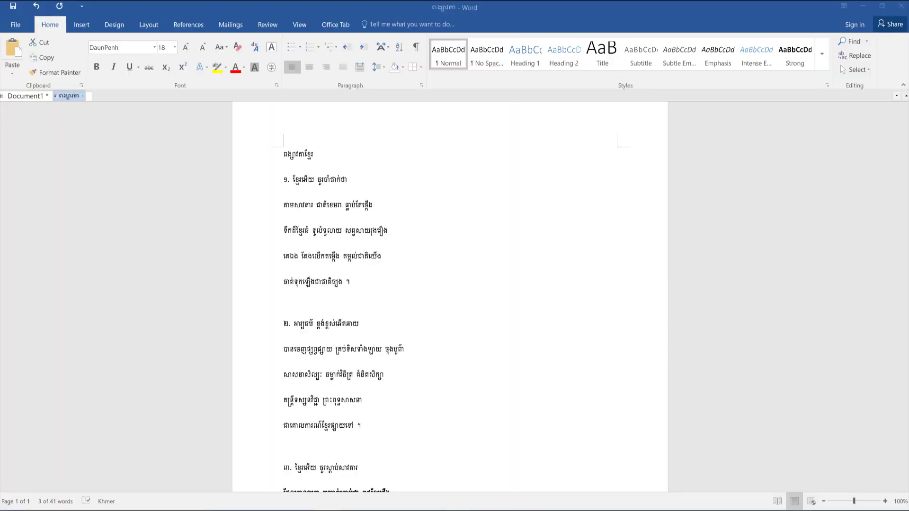
Select the fourth lyric line in the Word lyrics document.
{"action": "triple_click", "coordinate": [331, 231]}
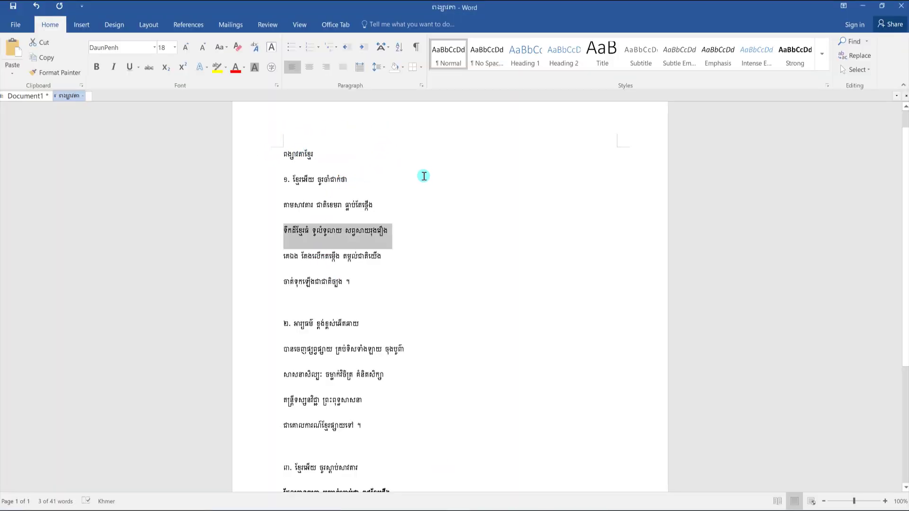
Select and copy the first numbered Khmer lyric line, starting with ១., in Word.
{"action": "scroll", "coordinate": [422, 173], "scroll_direction": "down", "scroll_amount": 1}
{"action": "scroll", "coordinate": [464, 188], "scroll_direction": "down", "scroll_amount": 2}
{"action": "scroll", "coordinate": [461, 188], "scroll_direction": "up", "scroll_amount": 2}
{"action": "scroll", "coordinate": [459, 188], "scroll_direction": "up", "scroll_amount": 2}
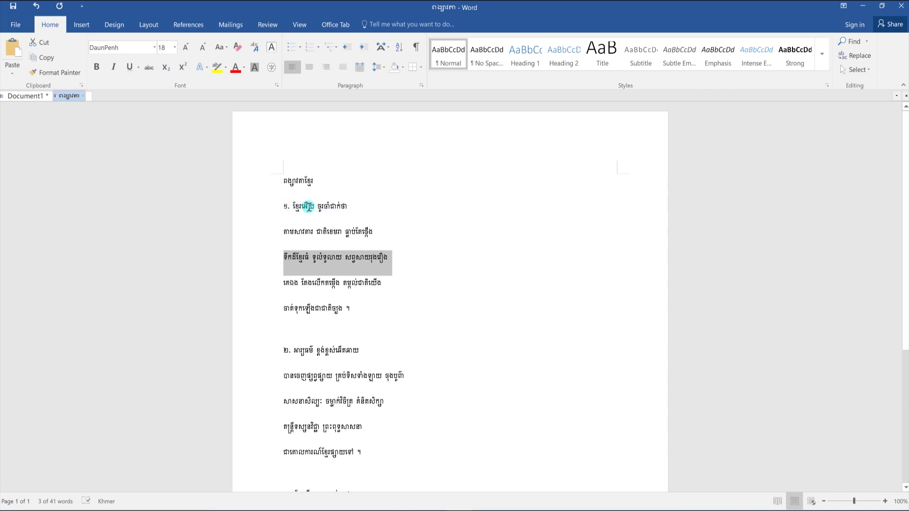
{"action": "left_click", "coordinate": [290, 207]}
{"action": "left_click_drag", "start_coordinate": [290, 207], "coordinate": [355, 210]}
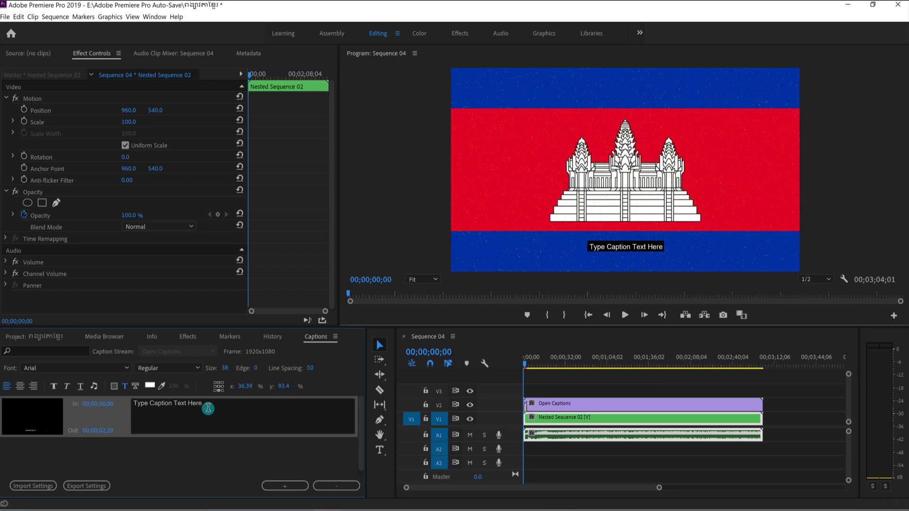
Replace the placeholder caption text with the pasted first Khmer lyric line.
{"action": "left_click_drag", "start_coordinate": [208, 408], "coordinate": [133, 405]}
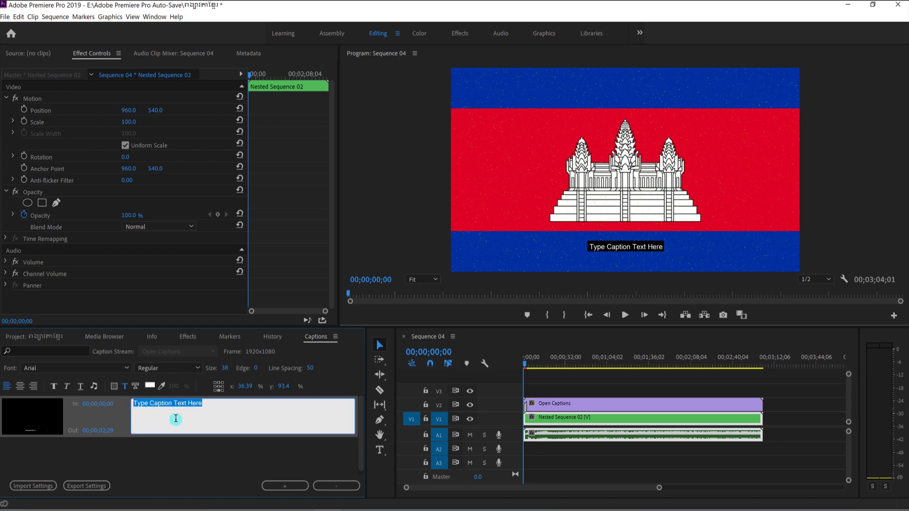
{"action": "key", "text": "ctrl+v"}
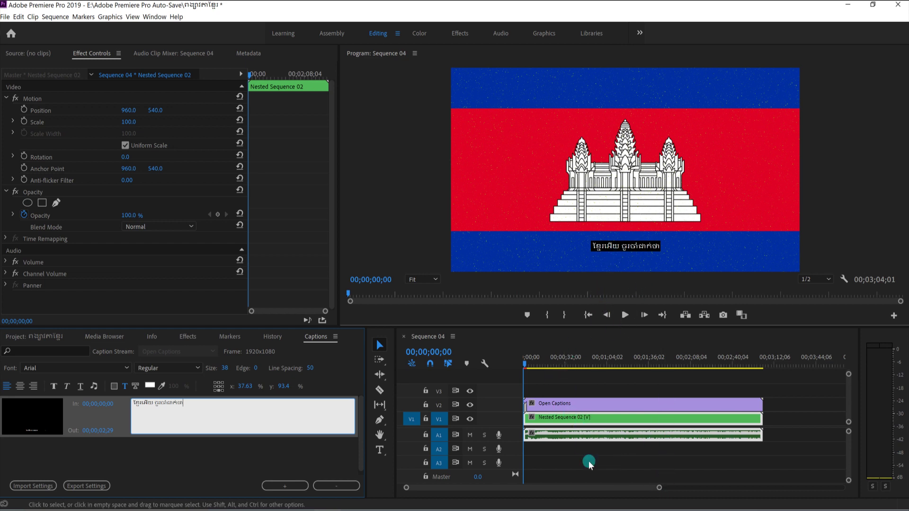
{"action": "left_click", "coordinate": [646, 491]}
{"action": "left_click_drag", "start_coordinate": [646, 491], "coordinate": [575, 494]}
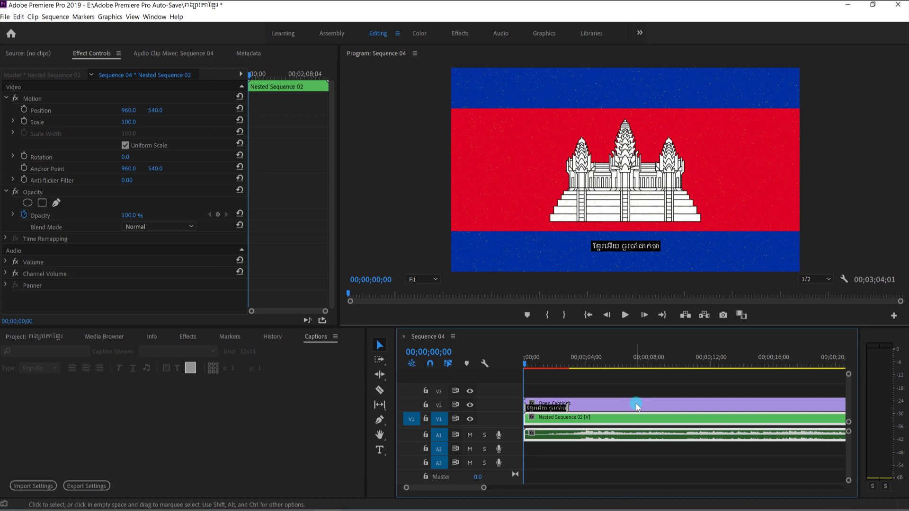
Play Sequence 04 to review the Khmer caption, stopping at 00;00;23;15.
{"action": "left_click_drag", "start_coordinate": [636, 406], "coordinate": [616, 333]}
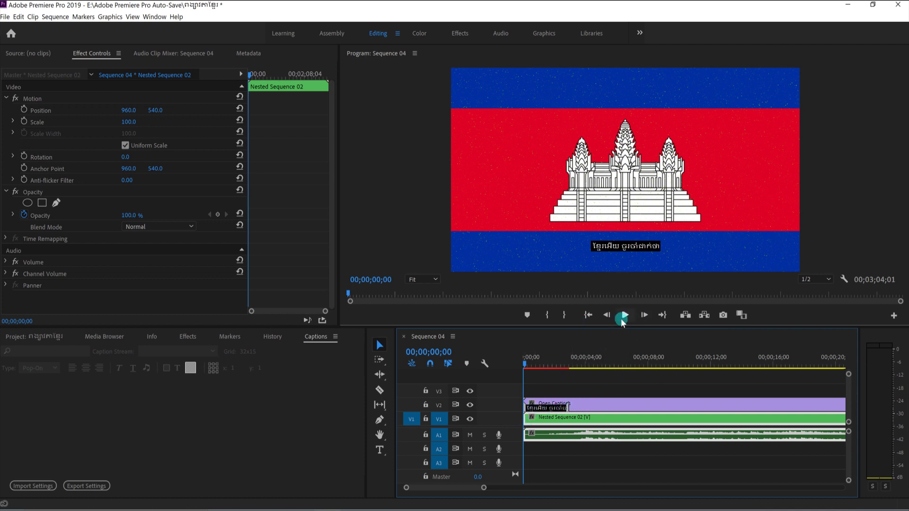
{"action": "left_click", "coordinate": [623, 316]}
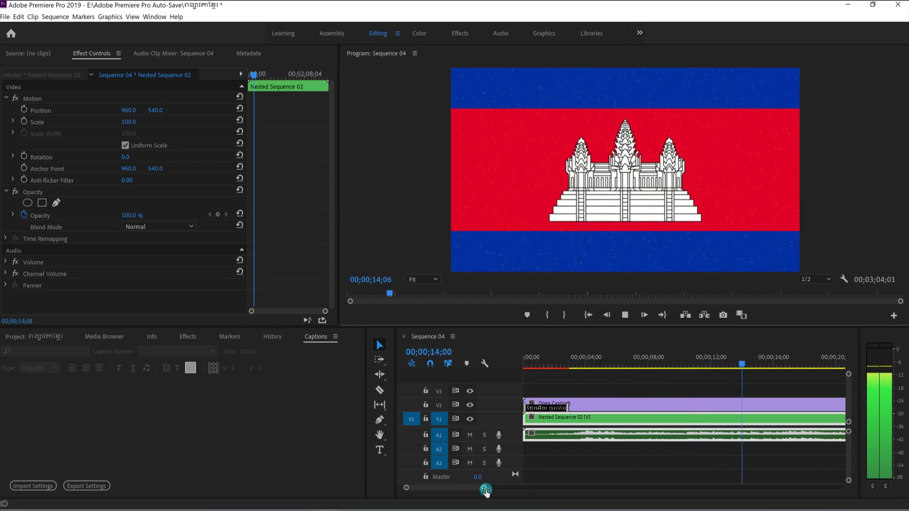
{"action": "left_click_drag", "start_coordinate": [485, 490], "coordinate": [526, 490]}
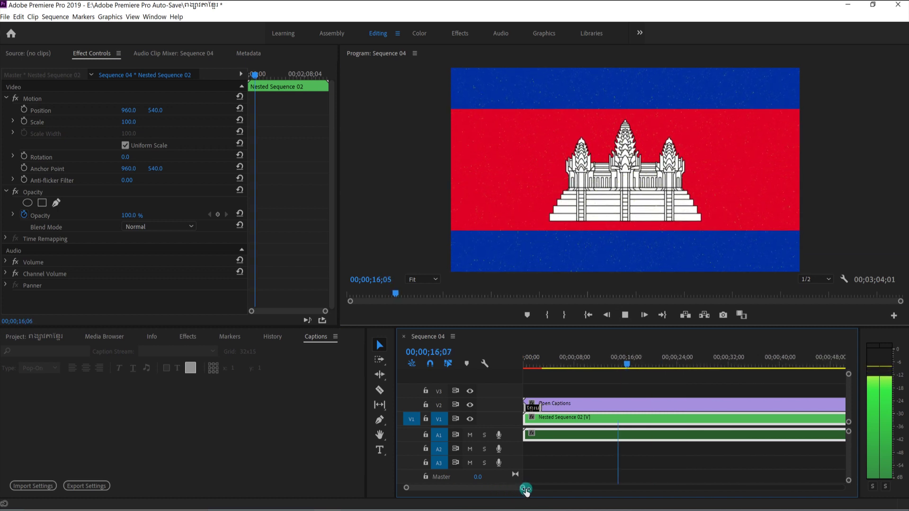
{"action": "left_click", "coordinate": [625, 314]}
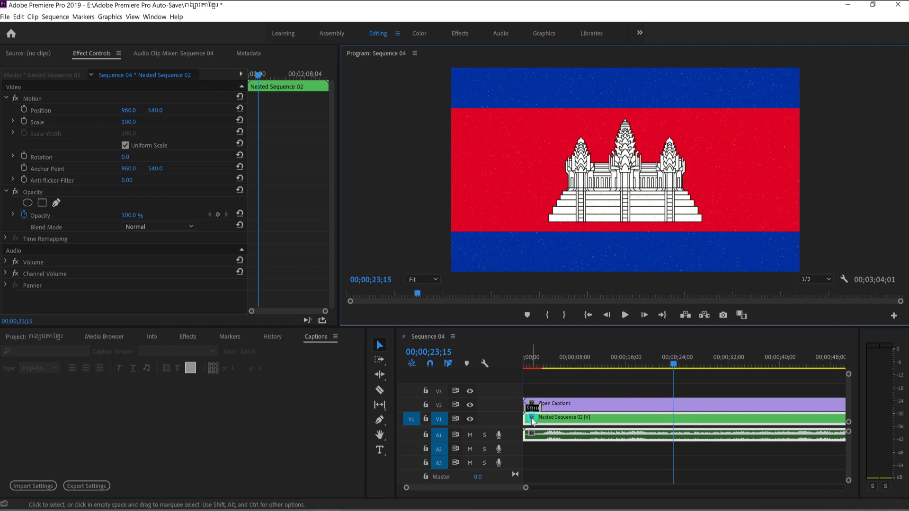
Shift the Open Captions clip later and preview the caption timing, stopping at 26;21.
{"action": "left_click_drag", "start_coordinate": [532, 410], "coordinate": [541, 410]}
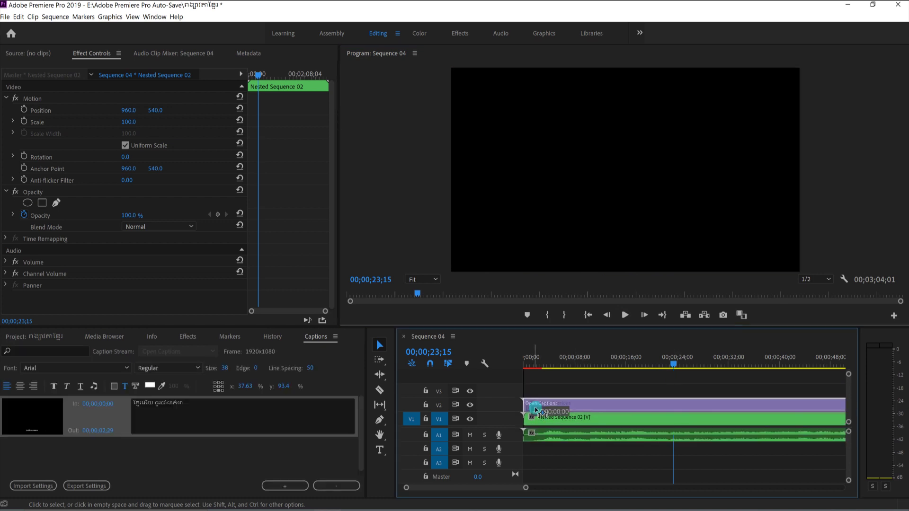
{"action": "left_click_drag", "start_coordinate": [538, 410], "coordinate": [577, 408]}
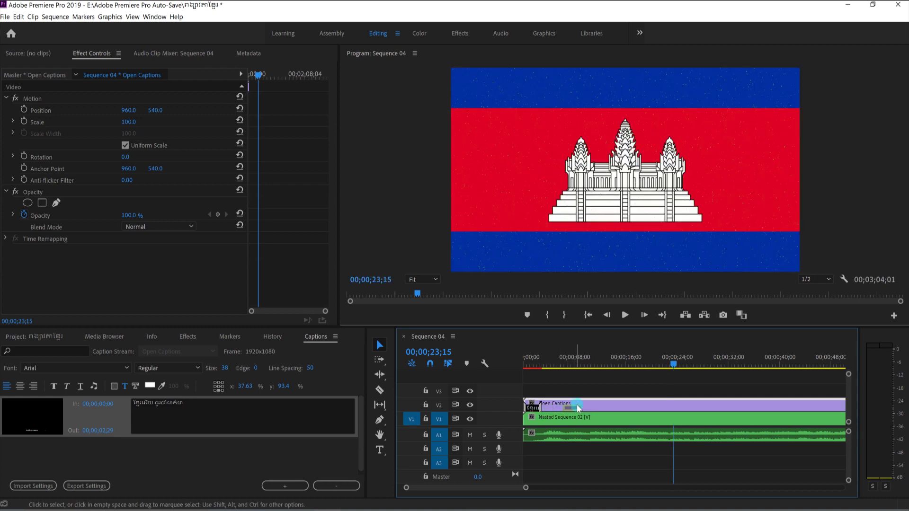
{"action": "left_click_drag", "start_coordinate": [675, 408], "coordinate": [685, 407]}
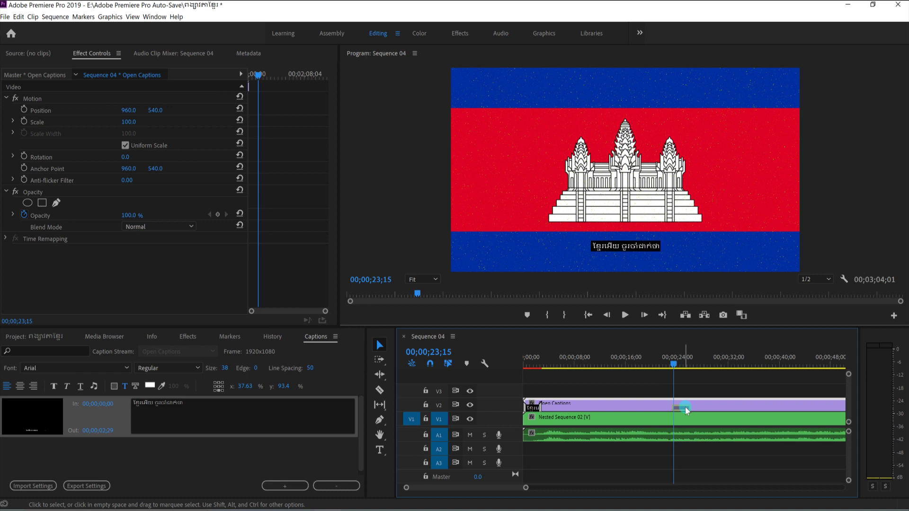
{"action": "left_click_drag", "start_coordinate": [668, 373], "coordinate": [663, 368]}
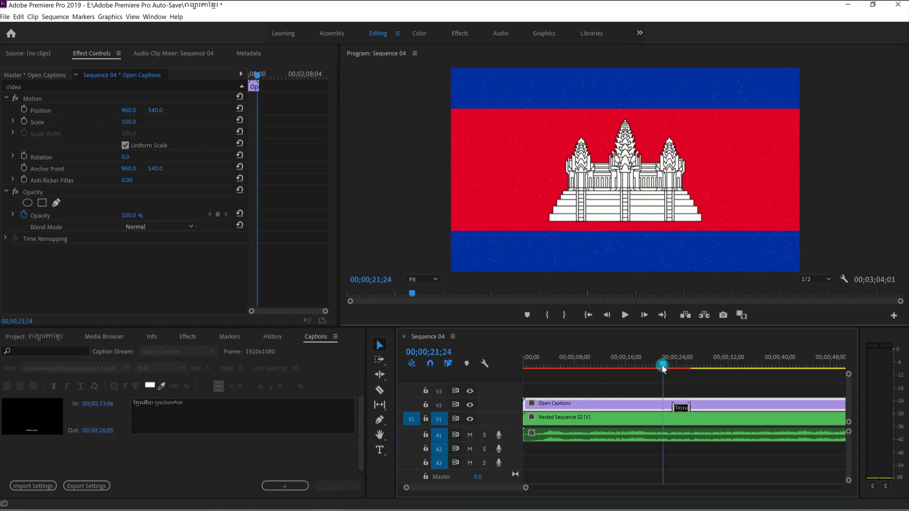
{"action": "left_click", "coordinate": [626, 316]}
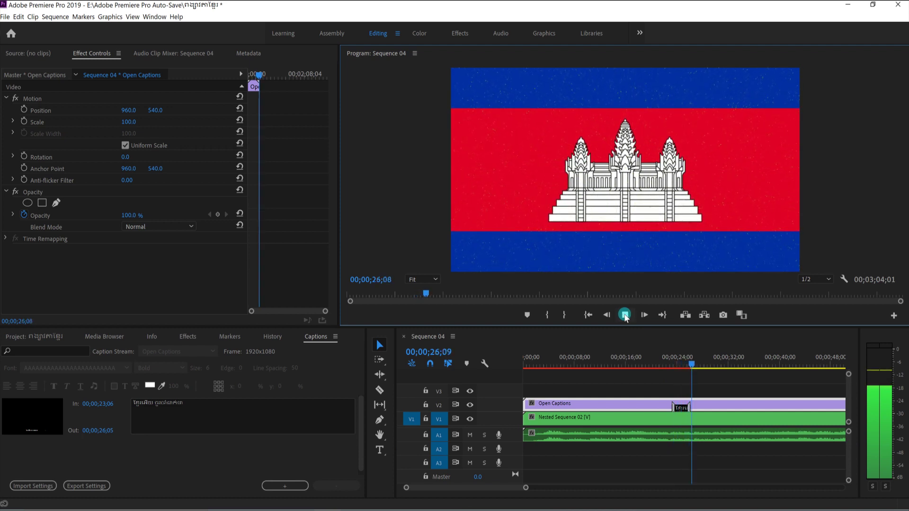
{"action": "key", "text": "space"}
{"action": "left_click_drag", "start_coordinate": [696, 365], "coordinate": [684, 364]}
{"action": "left_click", "coordinate": [623, 320]}
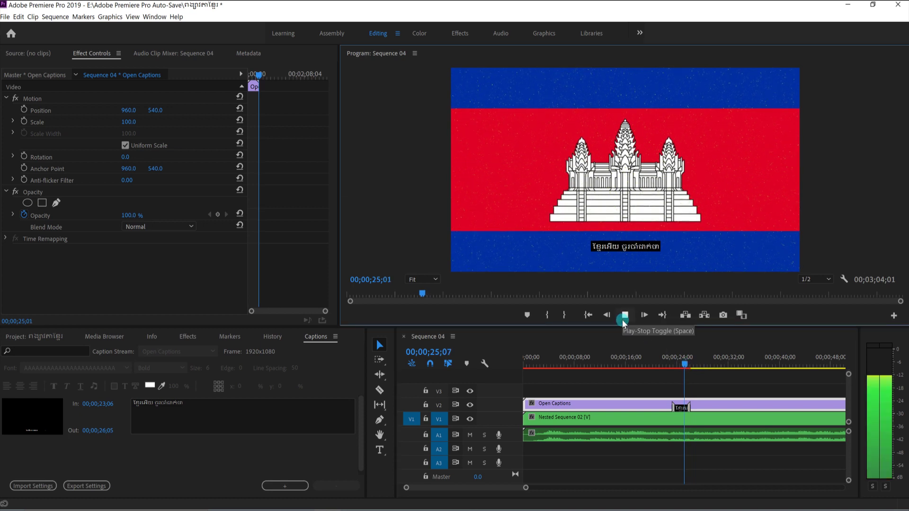
{"action": "left_click", "coordinate": [625, 318]}
Move the first caption block to start at 00;00;26;18 and play through to 33;16.
{"action": "left_click", "coordinate": [706, 409]}
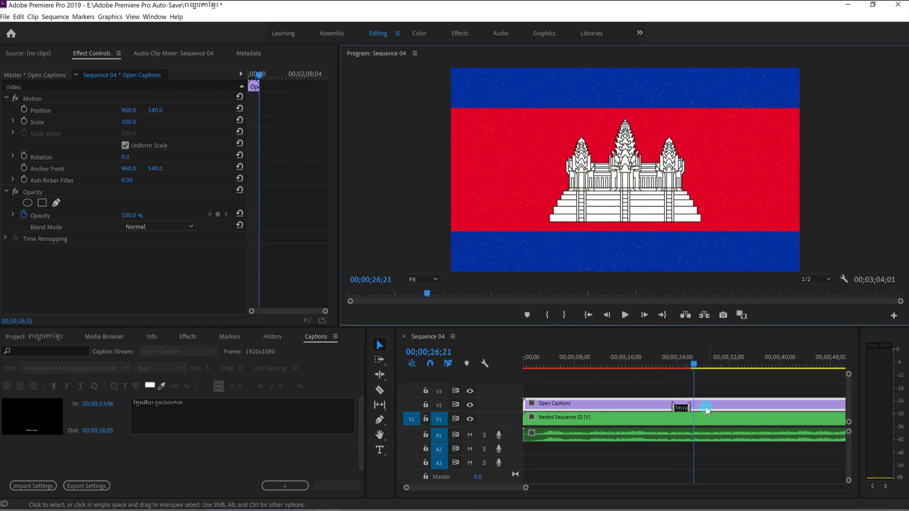
{"action": "left_click", "coordinate": [682, 409]}
{"action": "left_click", "coordinate": [681, 410]}
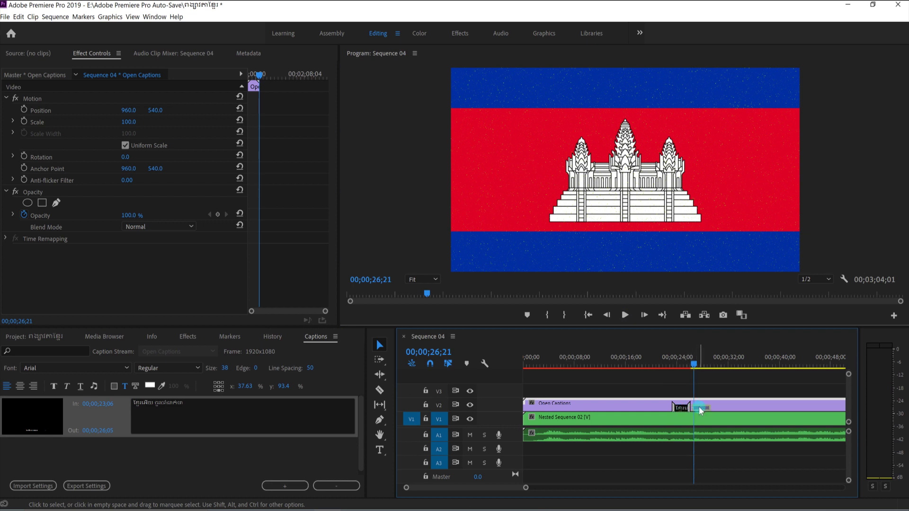
{"action": "left_click_drag", "start_coordinate": [700, 407], "coordinate": [701, 408]}
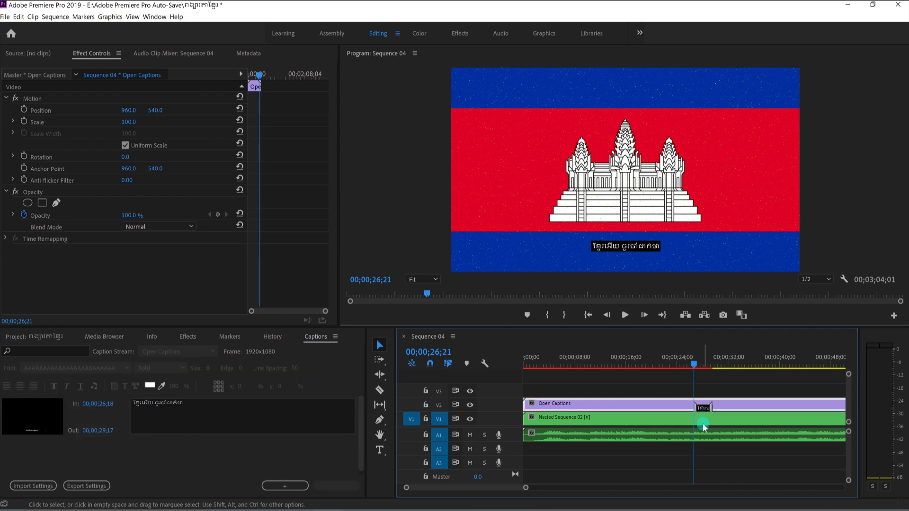
{"action": "left_click_drag", "start_coordinate": [526, 489], "coordinate": [568, 489]}
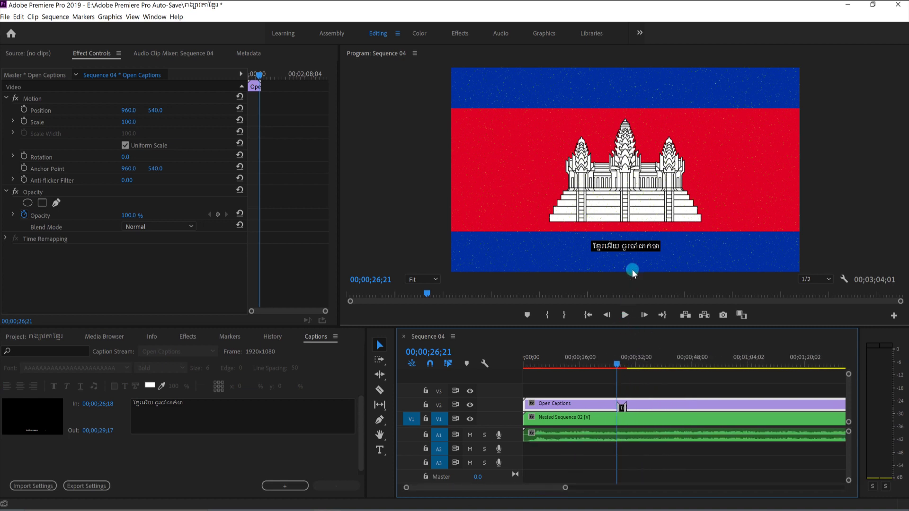
{"action": "left_click", "coordinate": [626, 315]}
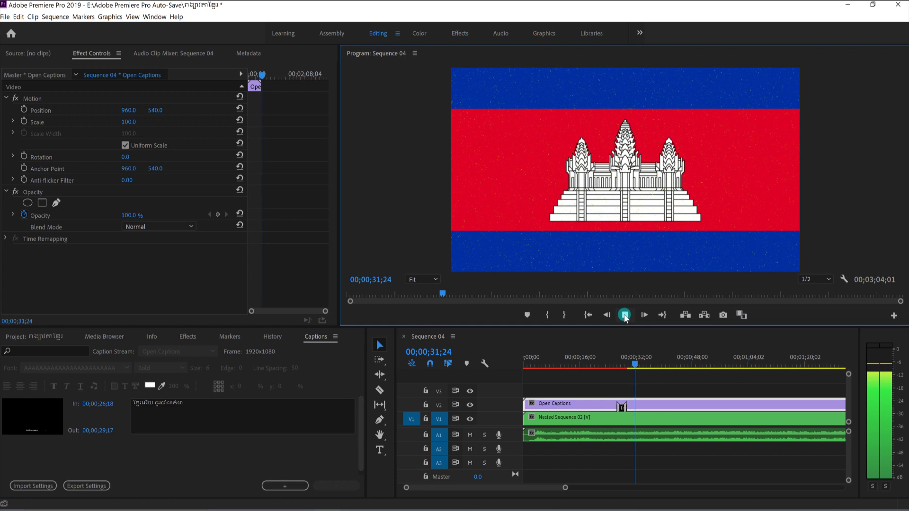
{"action": "left_click", "coordinate": [626, 315]}
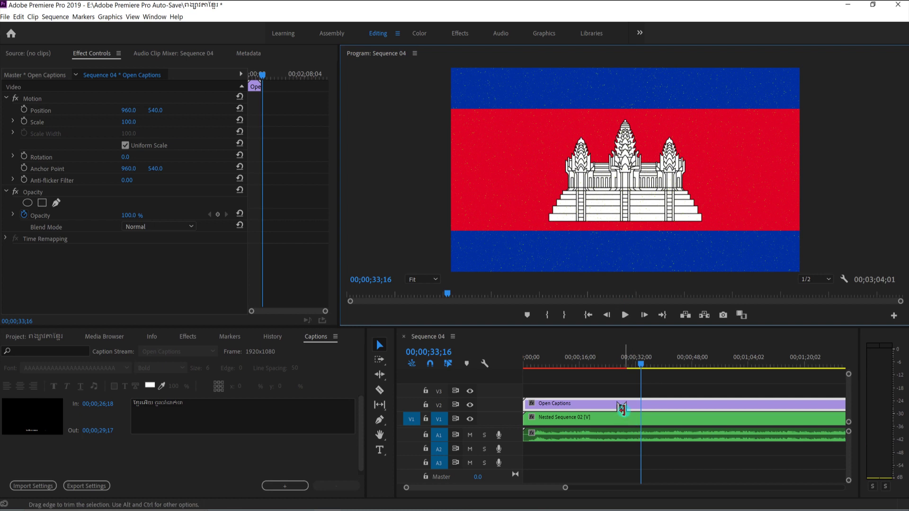
Trim the first caption's end to 00;00;33;16 and replay to confirm it shows.
{"action": "left_click", "coordinate": [625, 408]}
{"action": "left_click_drag", "start_coordinate": [625, 408], "coordinate": [640, 409]}
{"action": "left_click_drag", "start_coordinate": [635, 368], "coordinate": [604, 367]}
{"action": "left_click", "coordinate": [625, 316]}
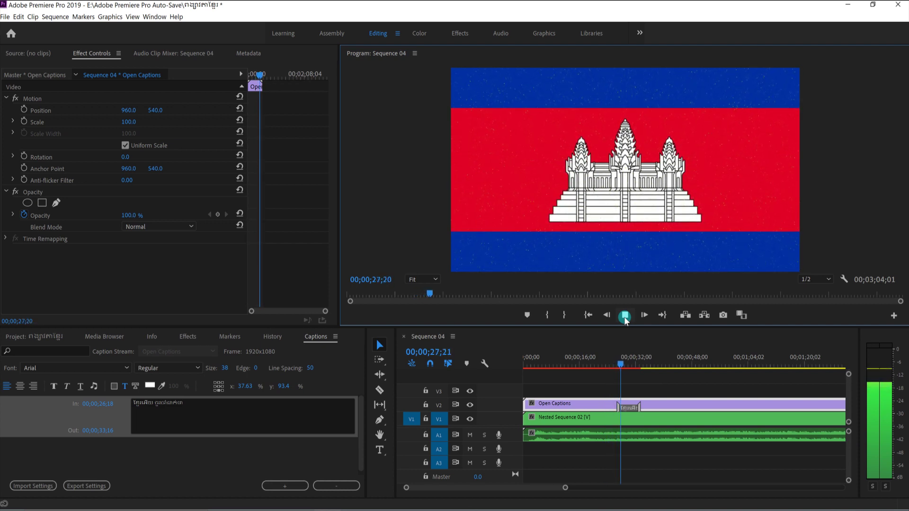
{"action": "left_click", "coordinate": [652, 391]}
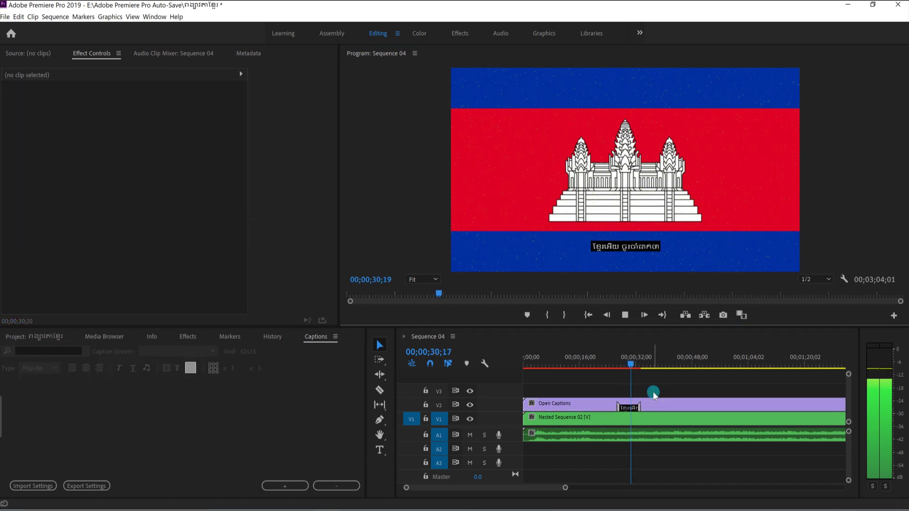
{"action": "left_click", "coordinate": [625, 315]}
{"action": "left_click_drag", "start_coordinate": [635, 369], "coordinate": [606, 365]}
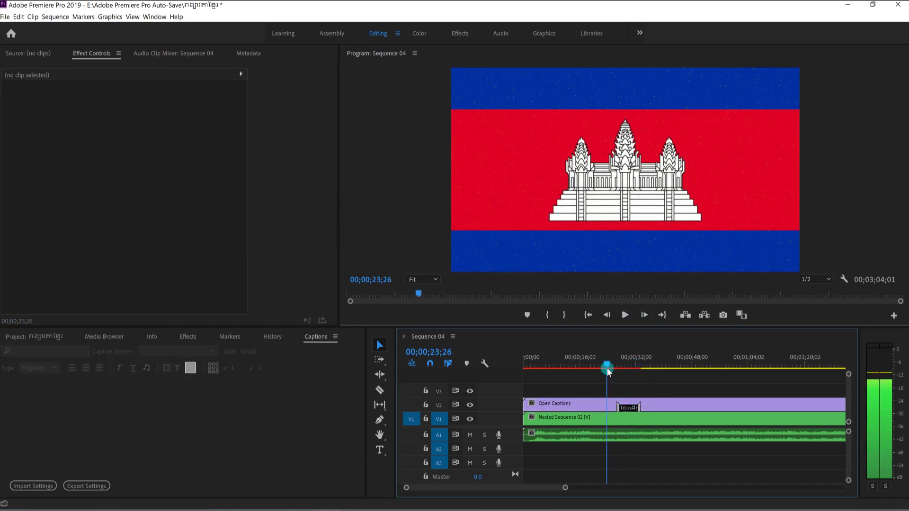
{"action": "left_click", "coordinate": [624, 316]}
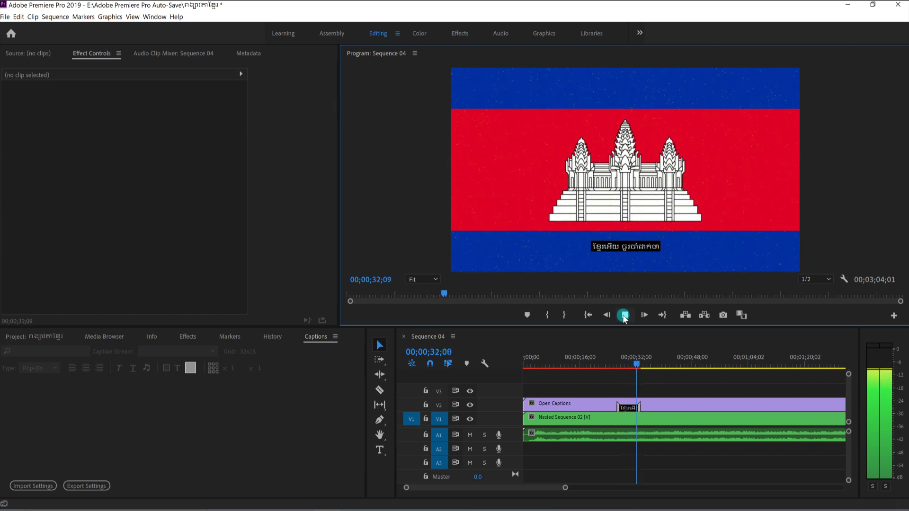
{"action": "left_click", "coordinate": [624, 317]}
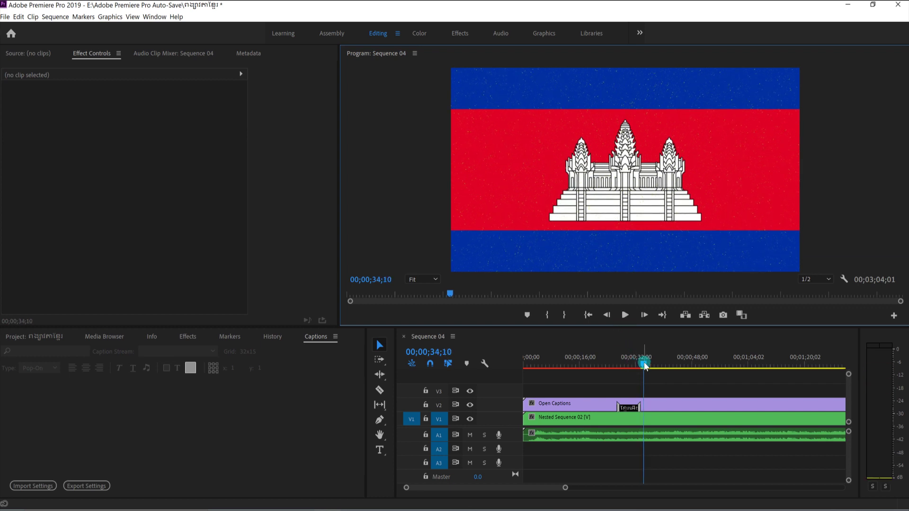
{"action": "left_click_drag", "start_coordinate": [633, 368], "coordinate": [624, 367]}
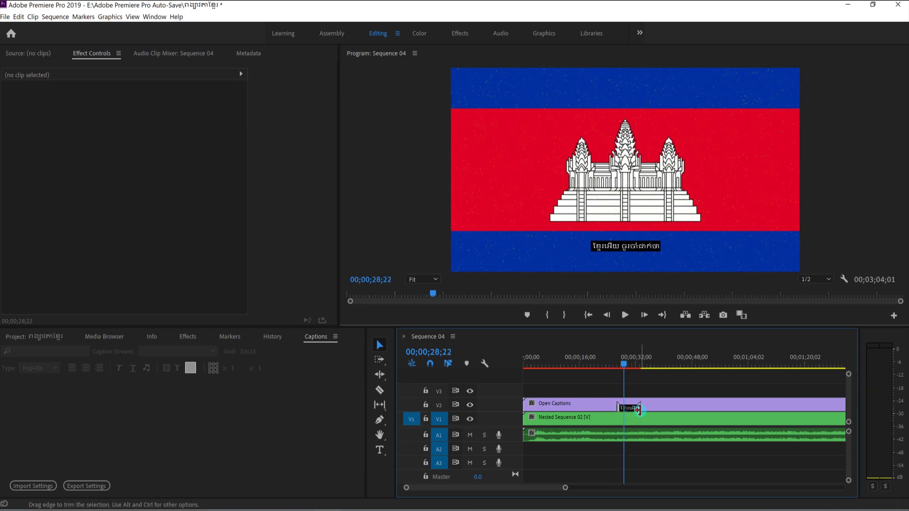
{"action": "left_click_drag", "start_coordinate": [625, 365], "coordinate": [638, 365]}
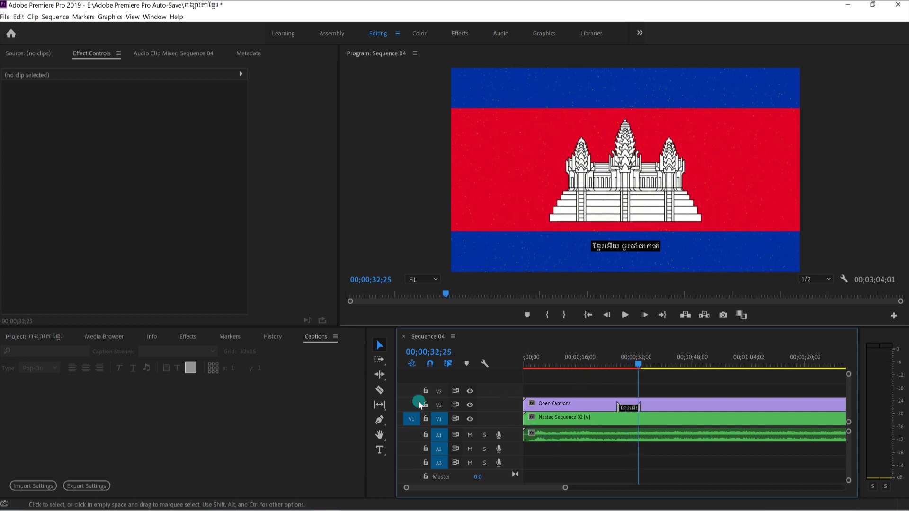
{"action": "left_click", "coordinate": [586, 406]}
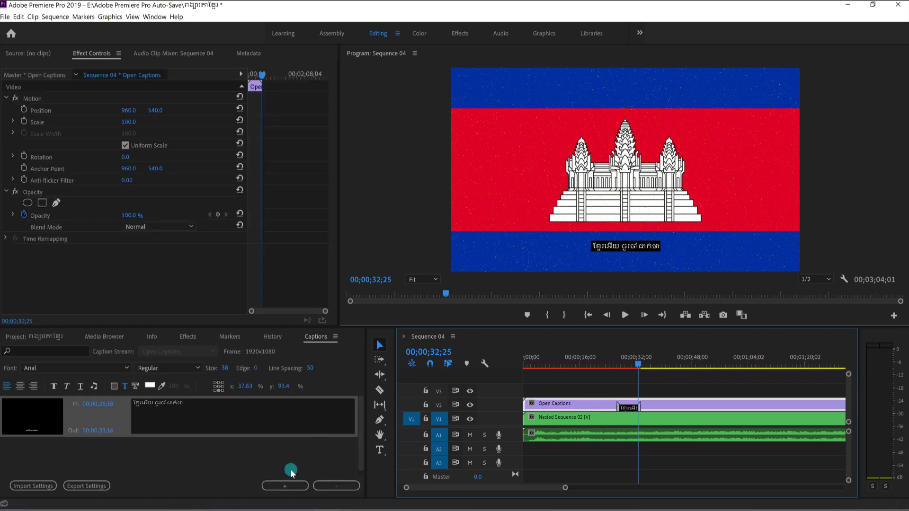
Add an empty second caption spanning 00;00;33;16 to 00;00;34;15 after the first.
{"action": "left_click", "coordinate": [290, 485]}
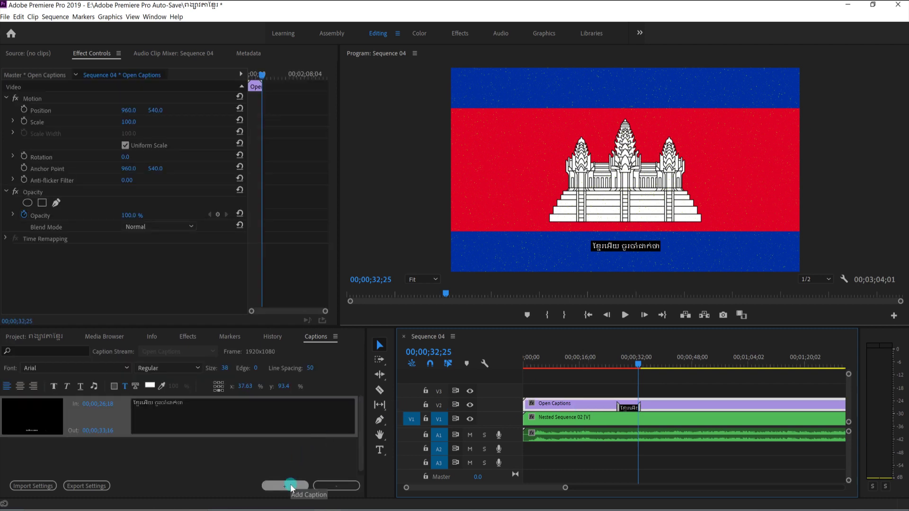
{"action": "left_click", "coordinate": [290, 486]}
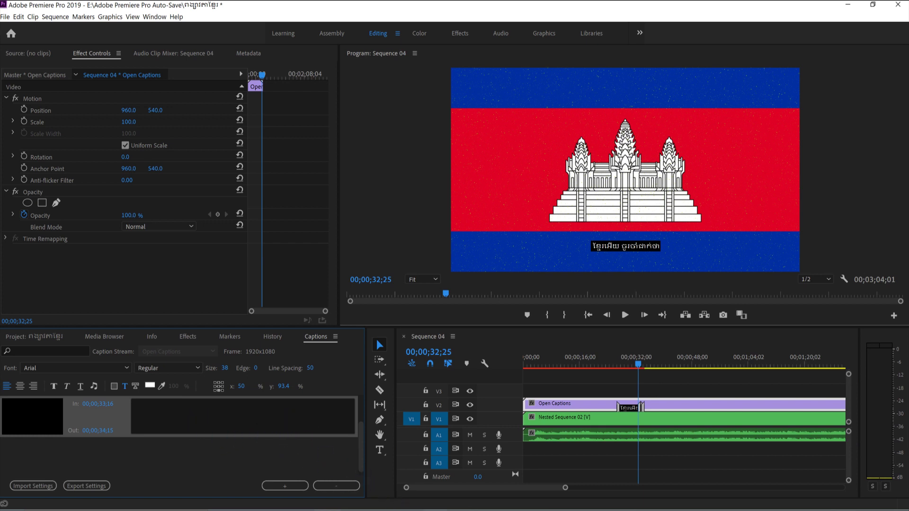
{"action": "key", "text": "alt+Tab"}
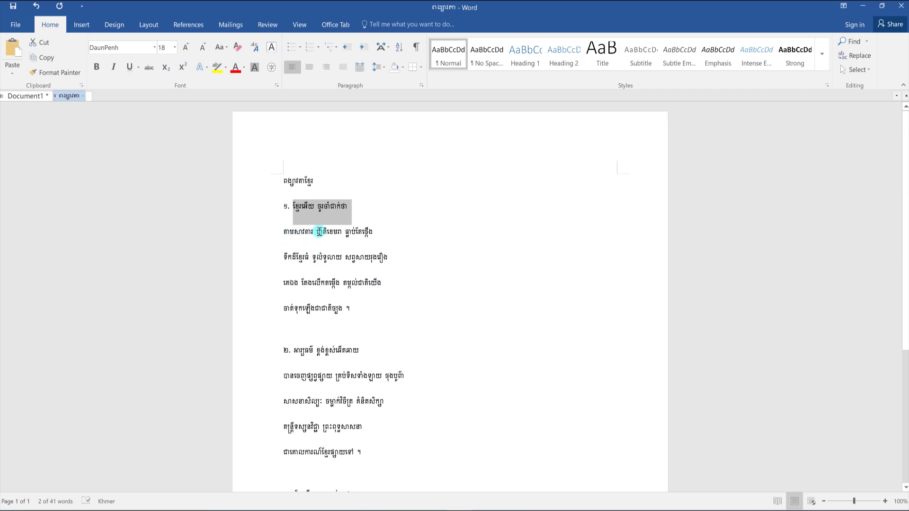
Copy the lyric line below the first numbered line in Word and return to Premiere Pro.
{"action": "left_click", "coordinate": [283, 233]}
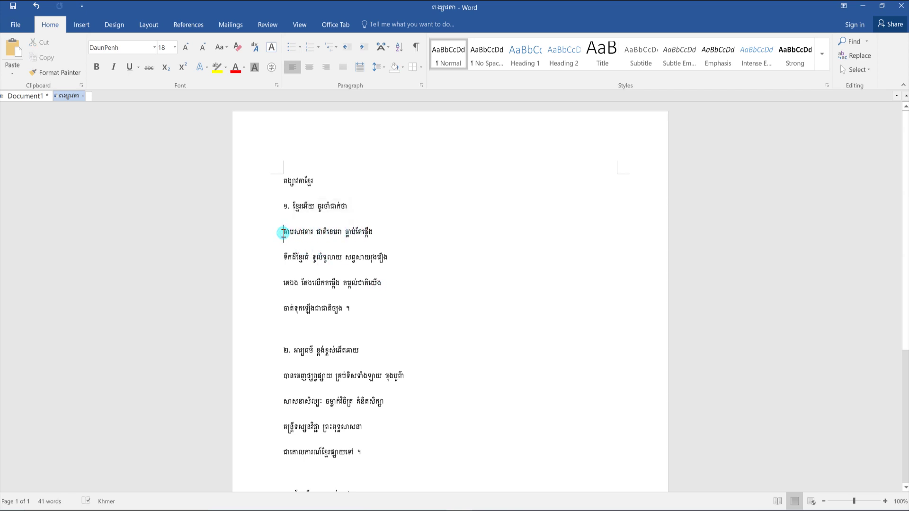
{"action": "left_click_drag", "start_coordinate": [293, 232], "coordinate": [375, 235]}
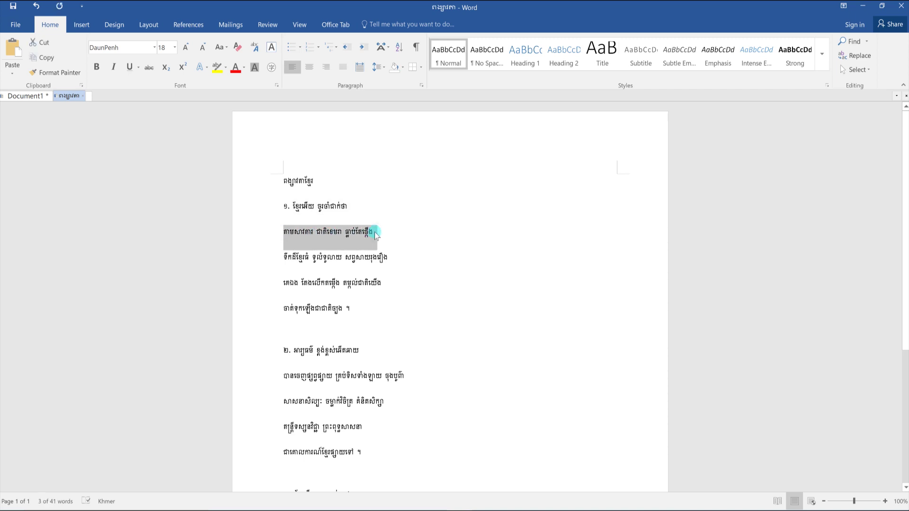
{"action": "key", "text": "alt+Tab"}
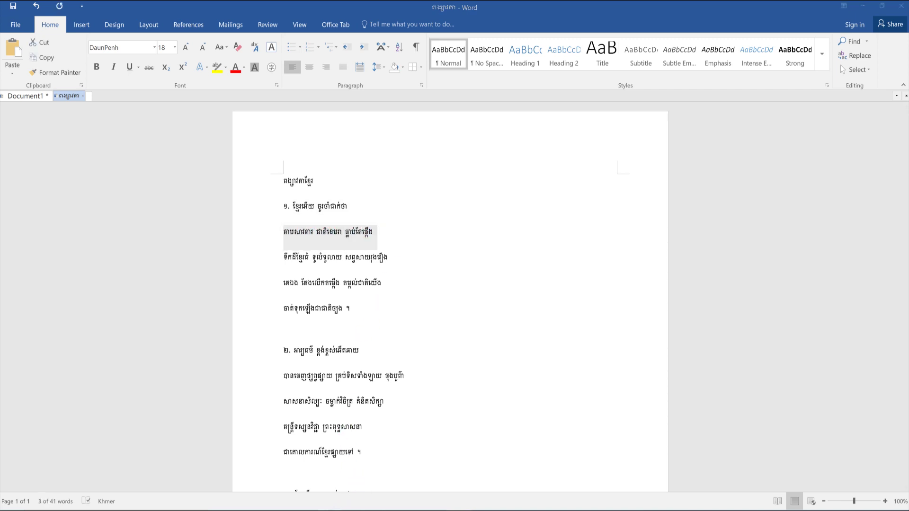
{"action": "left_click", "coordinate": [161, 411]}
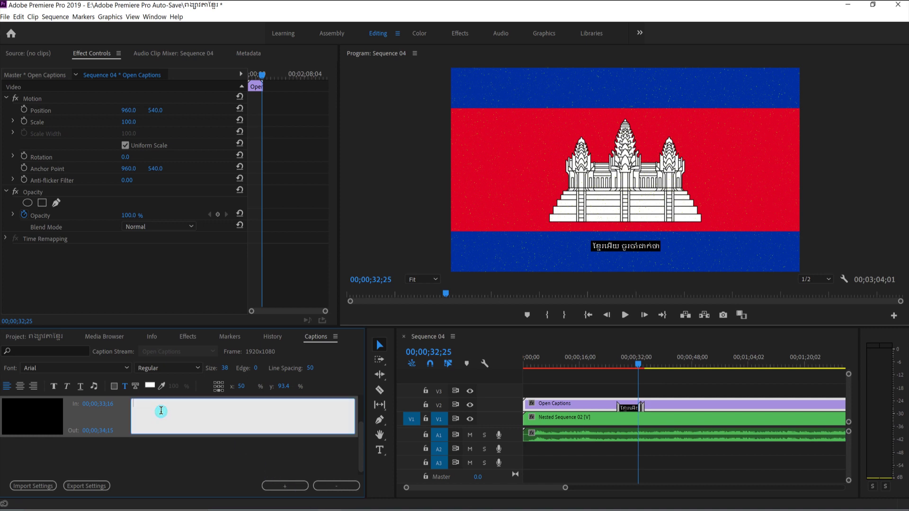
Paste the copied Khmer lyric into the second caption and play to 00;00;35;17 to check it.
{"action": "key", "text": "ctrl+v"}
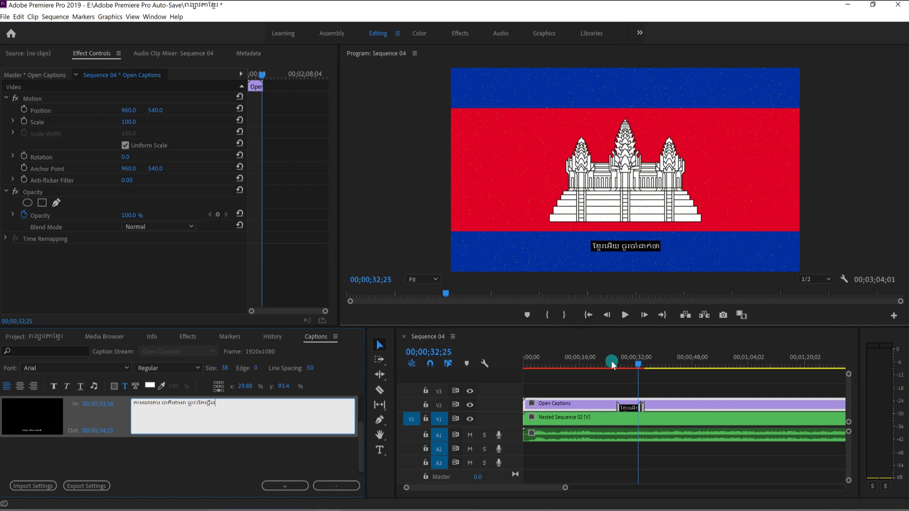
{"action": "left_click_drag", "start_coordinate": [565, 491], "coordinate": [526, 505]}
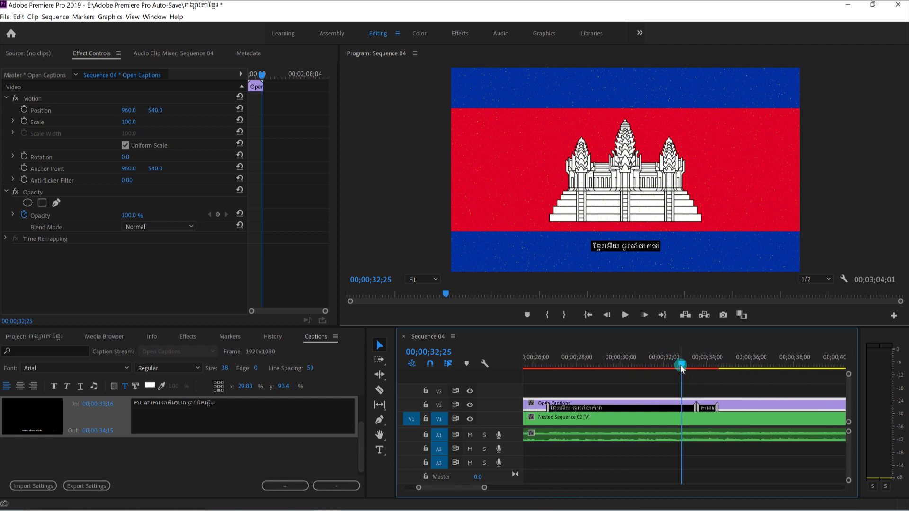
{"action": "left_click_drag", "start_coordinate": [680, 366], "coordinate": [689, 376]}
{"action": "left_click", "coordinate": [624, 316]}
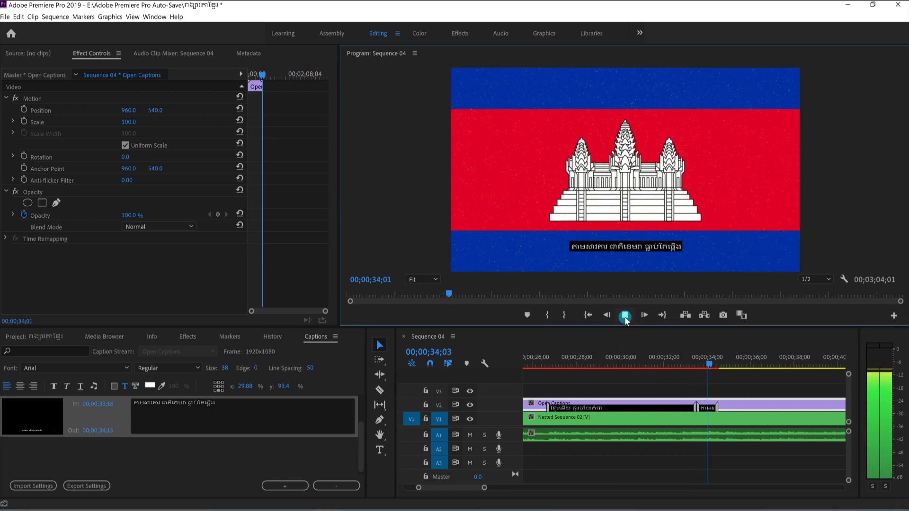
{"action": "left_click", "coordinate": [625, 316]}
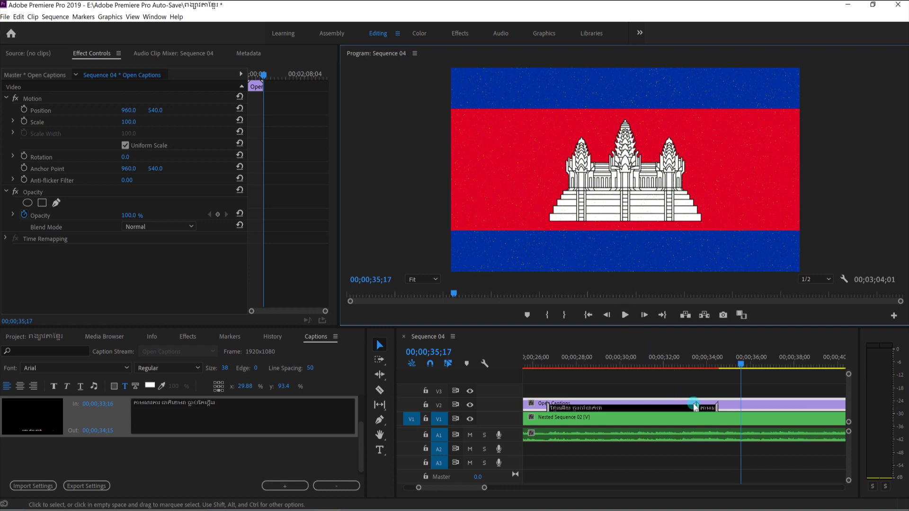
Move the second caption later so it runs 00;00;35;14 to 00;00;36;14.
{"action": "left_click", "coordinate": [754, 398]}
{"action": "left_click_drag", "start_coordinate": [704, 409], "coordinate": [745, 411]}
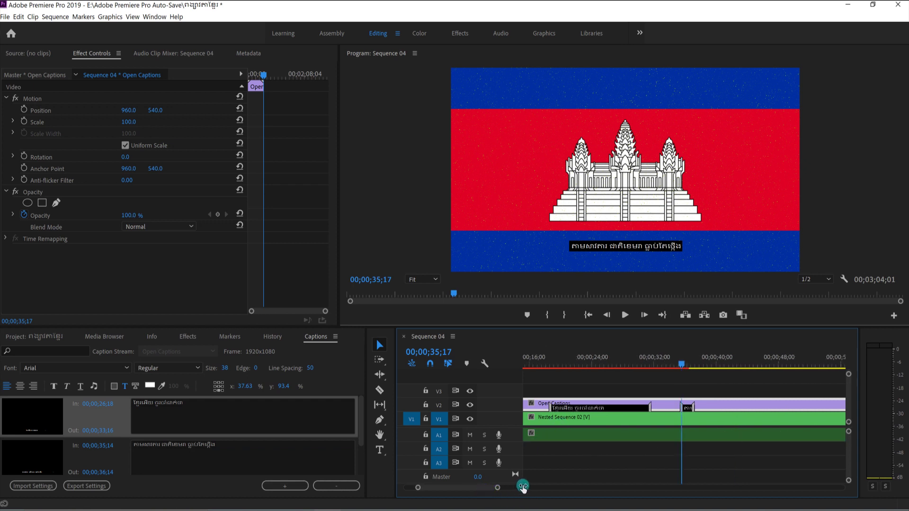
{"action": "left_click_drag", "start_coordinate": [484, 491], "coordinate": [573, 487]}
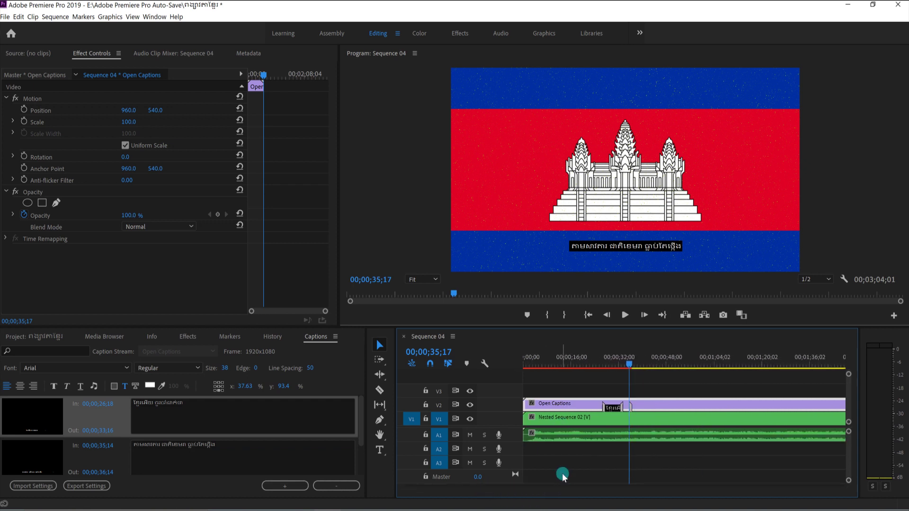
Play to 00;00;47;00 and stretch the second caption's end to that point.
{"action": "left_click", "coordinate": [627, 317]}
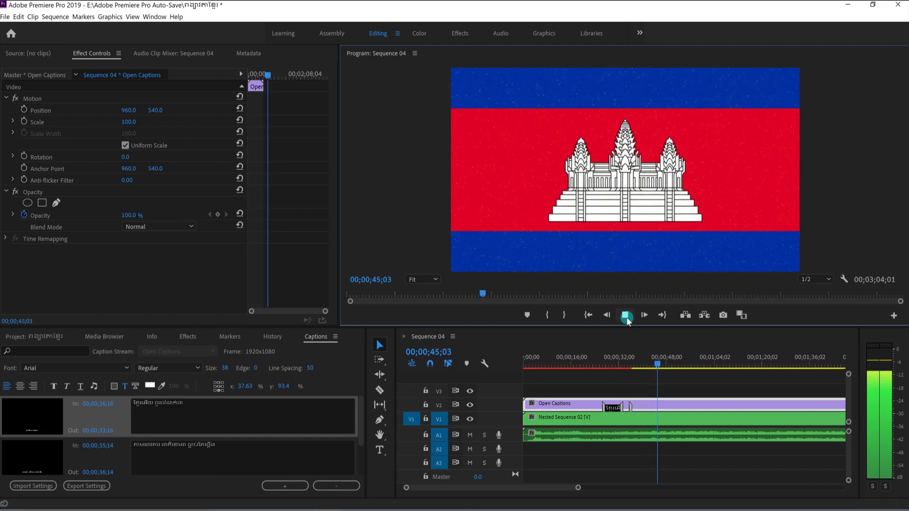
{"action": "left_click", "coordinate": [626, 315]}
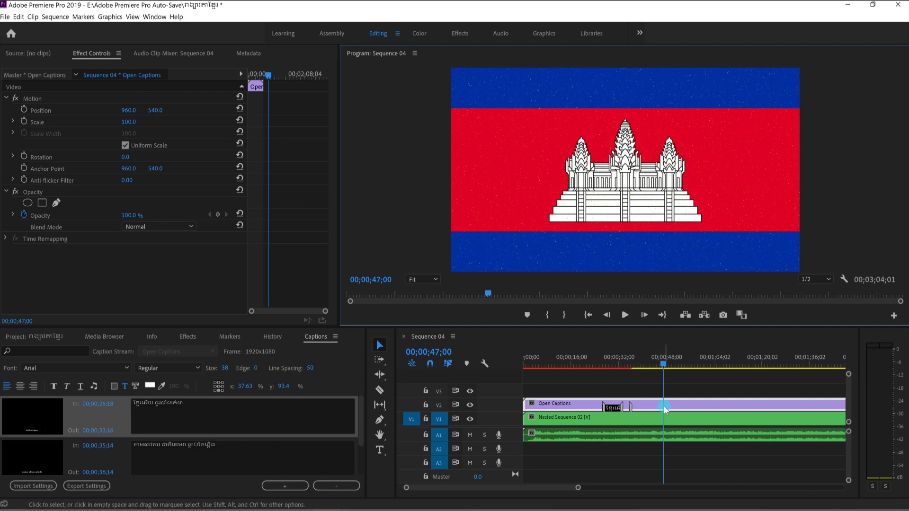
{"action": "left_click_drag", "start_coordinate": [577, 490], "coordinate": [549, 497]}
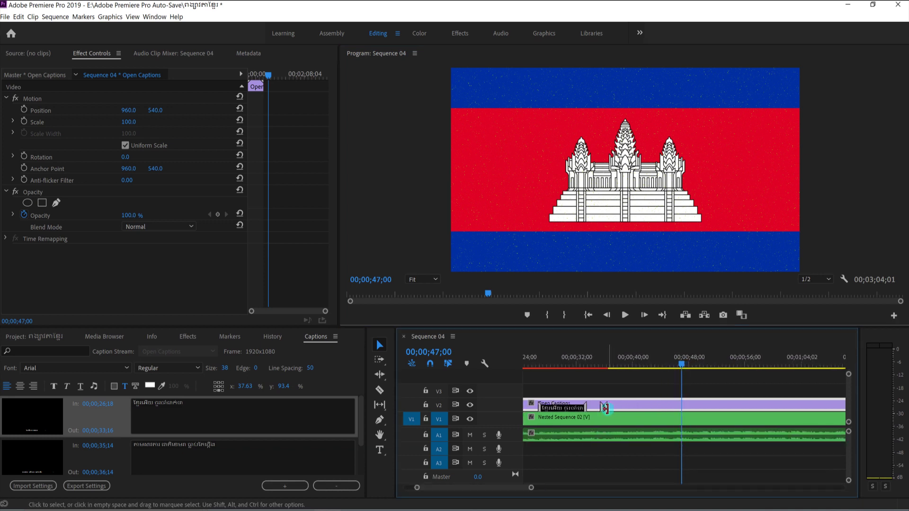
{"action": "left_click_drag", "start_coordinate": [605, 408], "coordinate": [640, 409]}
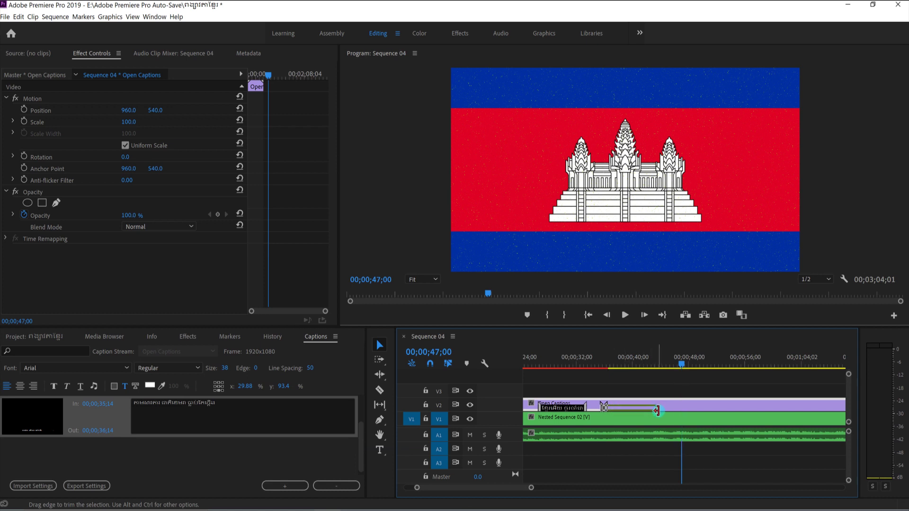
{"action": "left_click_drag", "start_coordinate": [640, 408], "coordinate": [675, 415]}
{"action": "left_click_drag", "start_coordinate": [680, 418], "coordinate": [680, 415]}
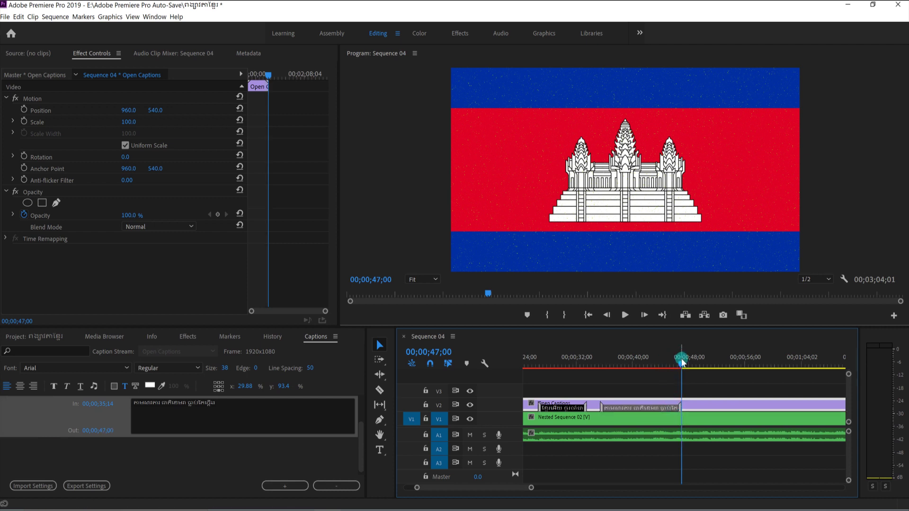
Zoom the timeline and rewind the playhead to 00;00;26;00 to review the captions.
{"action": "left_click", "coordinate": [532, 487]}
{"action": "left_click_drag", "start_coordinate": [531, 489], "coordinate": [585, 488]}
{"action": "left_click", "coordinate": [654, 370]}
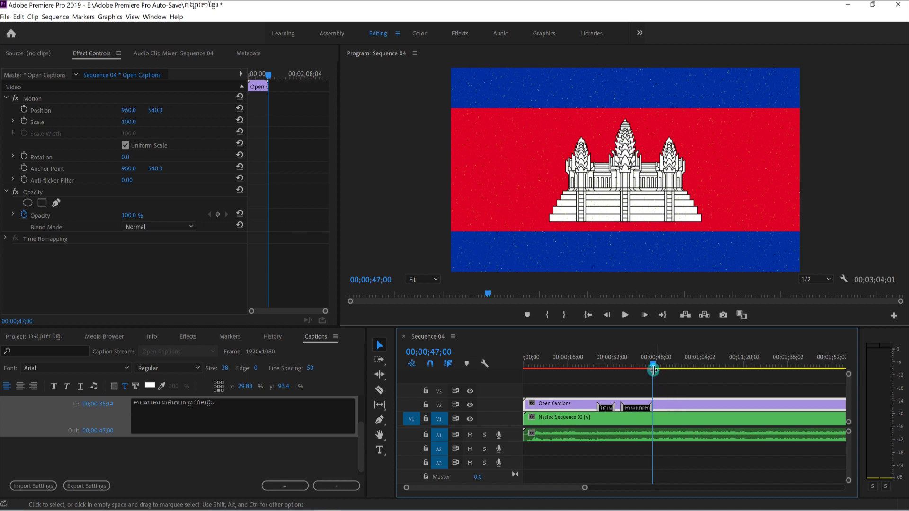
{"action": "left_click_drag", "start_coordinate": [653, 370], "coordinate": [594, 370]}
{"action": "left_click", "coordinate": [621, 317]}
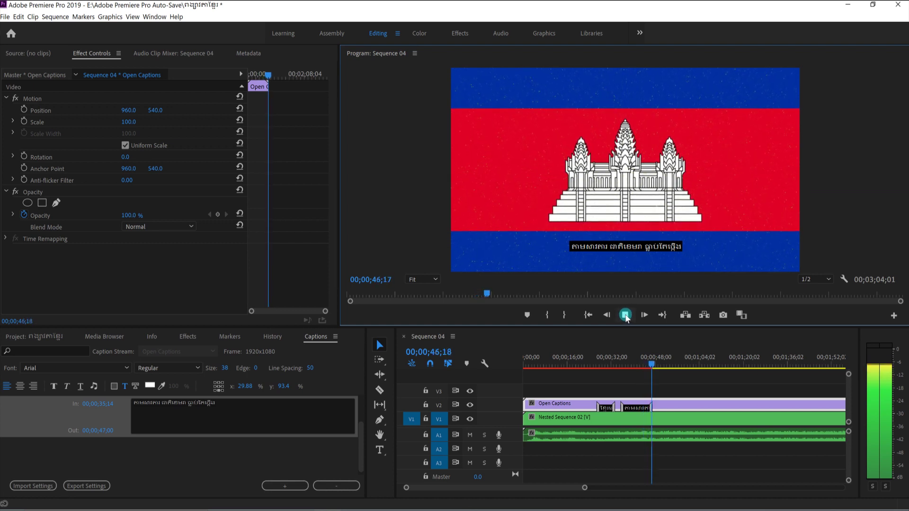
{"action": "left_click", "coordinate": [625, 316]}
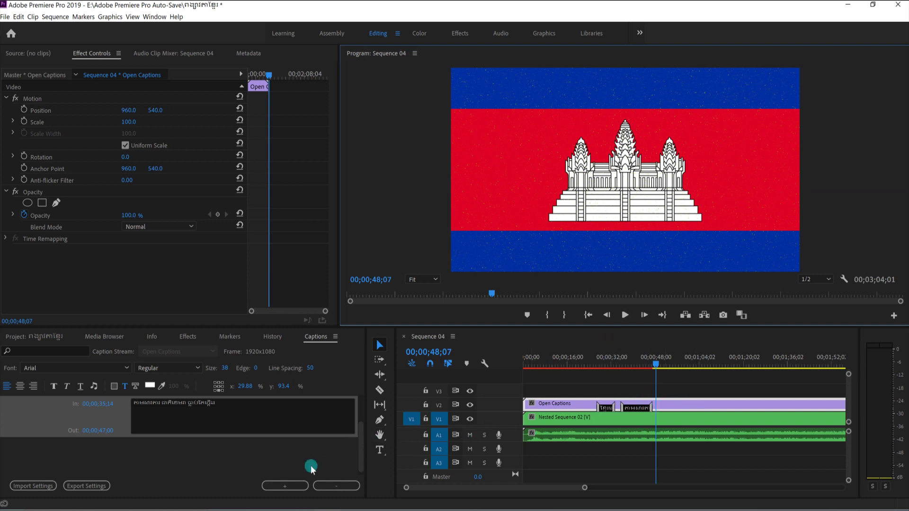
Add an empty third caption at 00;00;47;00, then return to the lyrics in Word.
{"action": "left_click", "coordinate": [284, 487]}
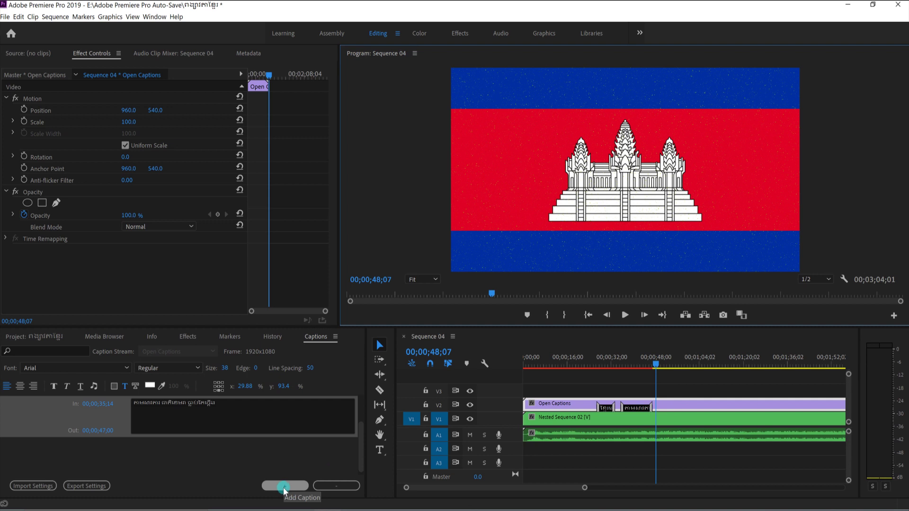
{"action": "left_click", "coordinate": [283, 488]}
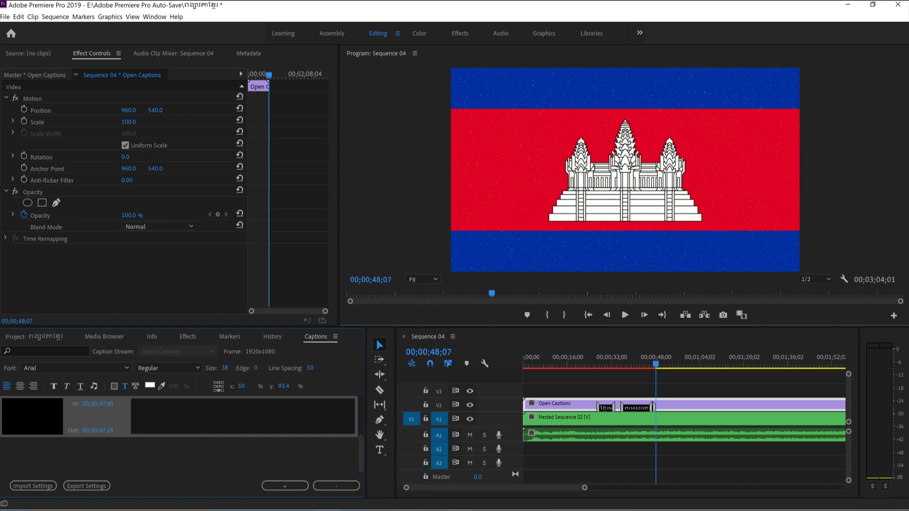
{"action": "key", "text": "alt+Tab"}
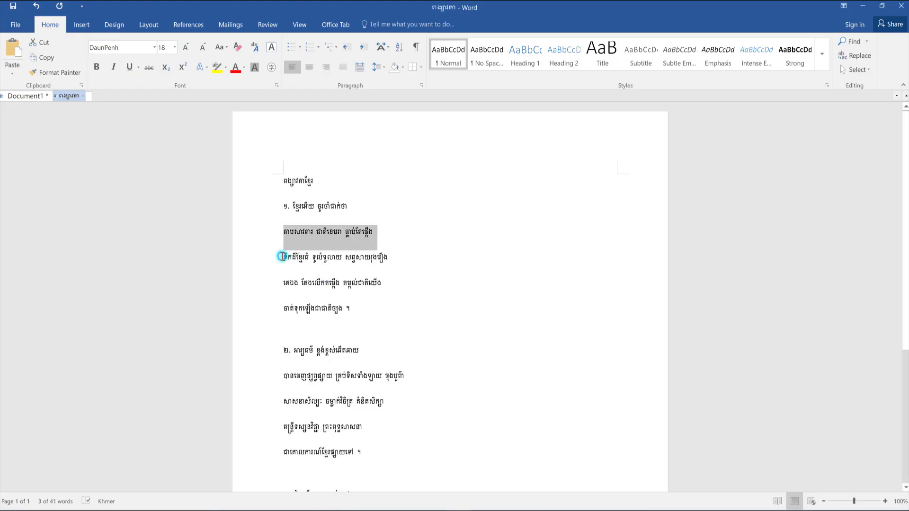
Select the fourth Khmer lyric line in the Word document.
{"action": "left_click", "coordinate": [282, 257]}
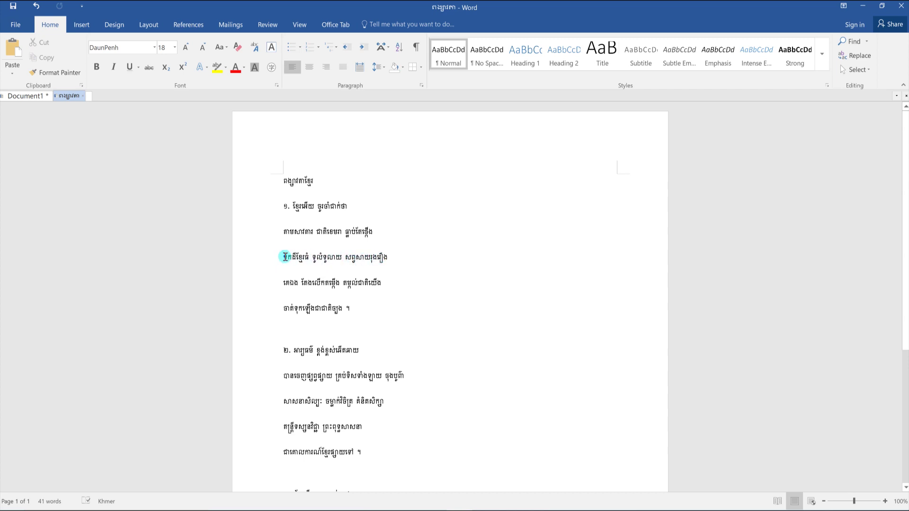
{"action": "left_click_drag", "start_coordinate": [284, 257], "coordinate": [392, 260]}
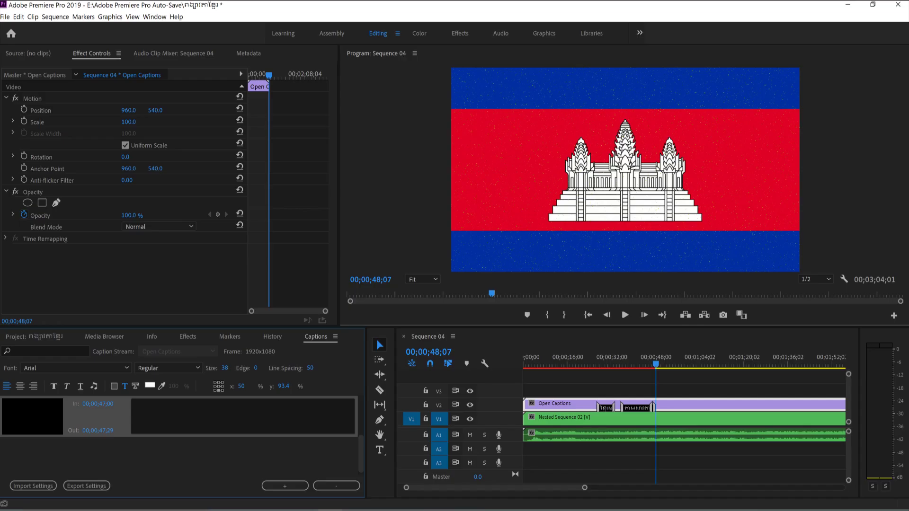
Paste the fourth Khmer lyric line into the new caption's text box.
{"action": "left_click", "coordinate": [149, 411]}
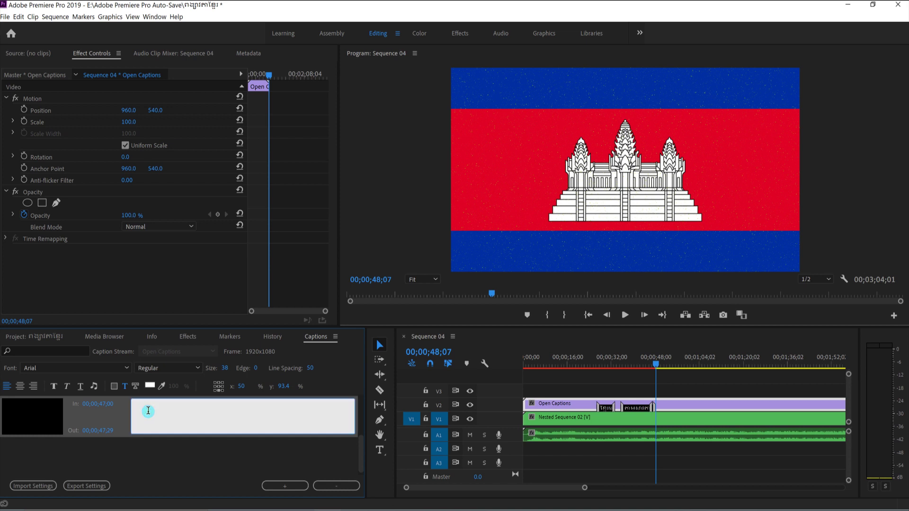
{"action": "key", "text": "ctrl+v"}
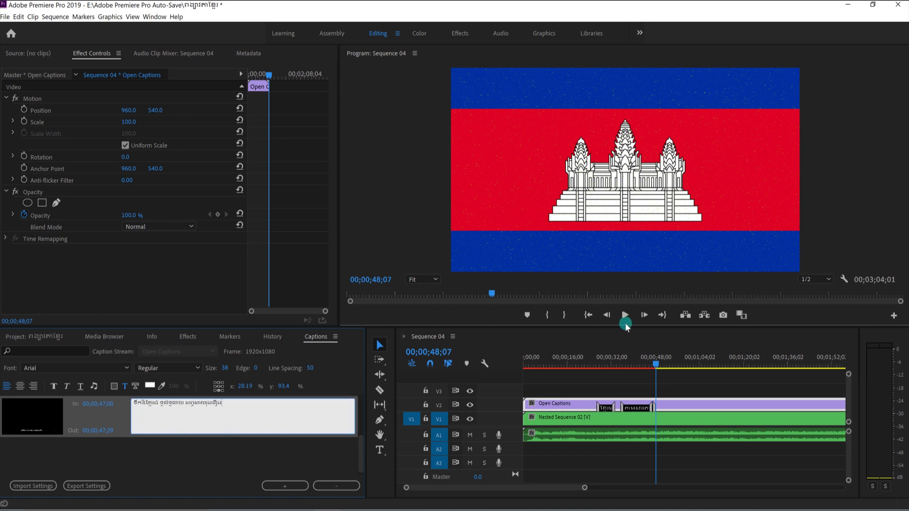
{"action": "left_click_drag", "start_coordinate": [585, 491], "coordinate": [543, 497]}
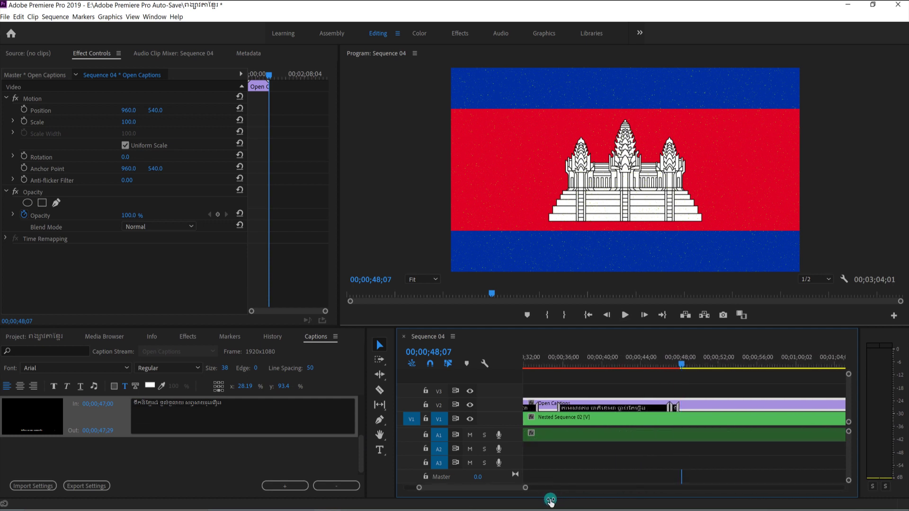
{"action": "left_click", "coordinate": [681, 380]}
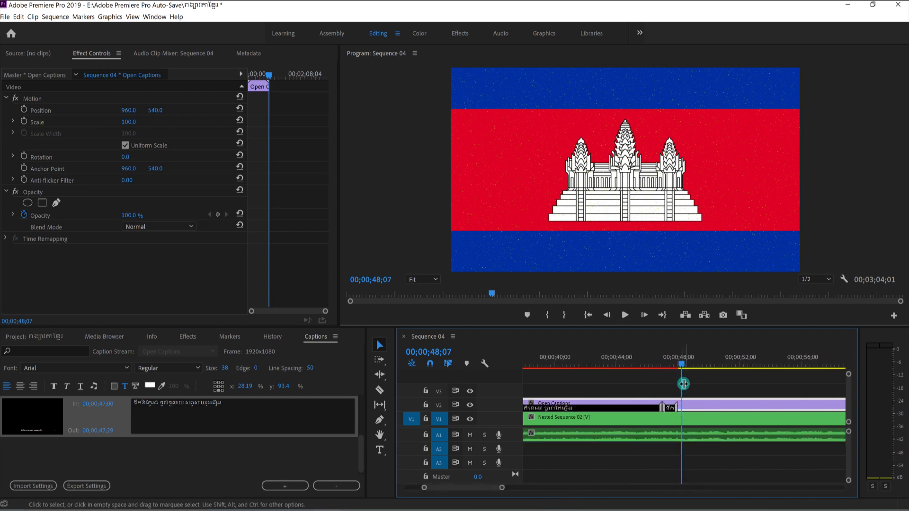
Move the new caption to start at 00;00;48;05 and extend it to 00;00;54;03.
{"action": "left_click", "coordinate": [671, 409]}
{"action": "left_click_drag", "start_coordinate": [672, 409], "coordinate": [688, 408]}
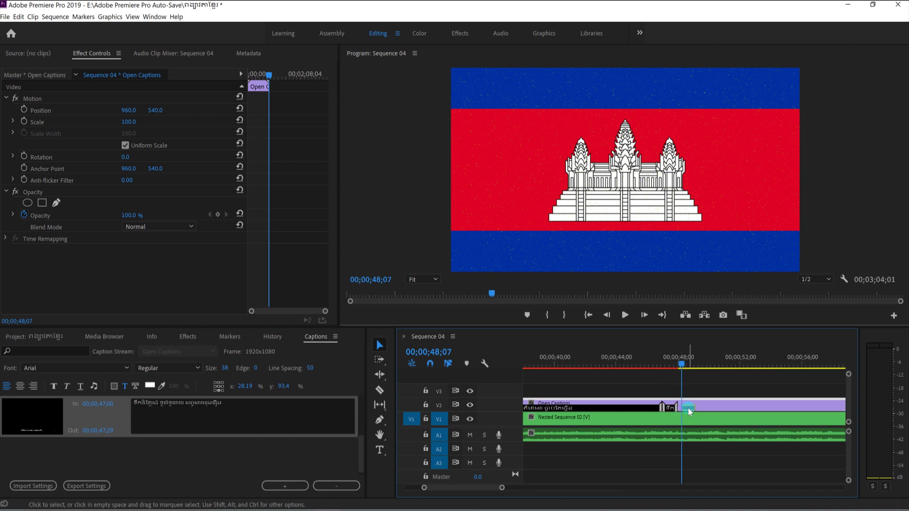
{"action": "left_click_drag", "start_coordinate": [687, 408], "coordinate": [763, 411]}
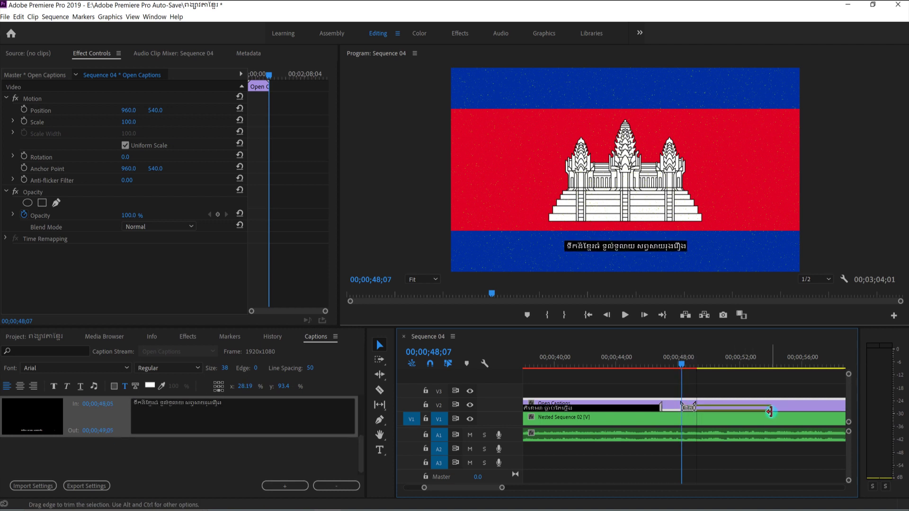
{"action": "left_click_drag", "start_coordinate": [769, 415], "coordinate": [770, 415]}
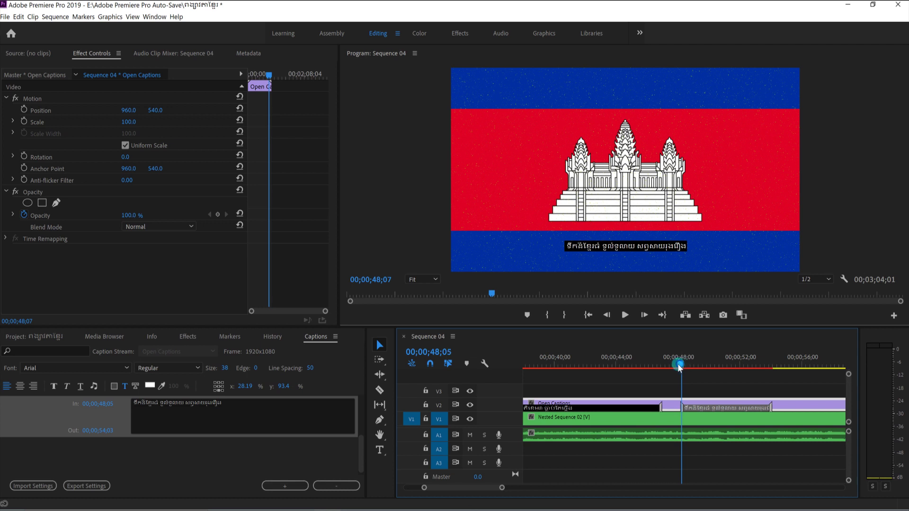
{"action": "left_click_drag", "start_coordinate": [680, 367], "coordinate": [675, 367]}
Play to 00;00;58;17 and stretch the third caption's end from 00;00;54;03 to there.
{"action": "left_click", "coordinate": [636, 316]}
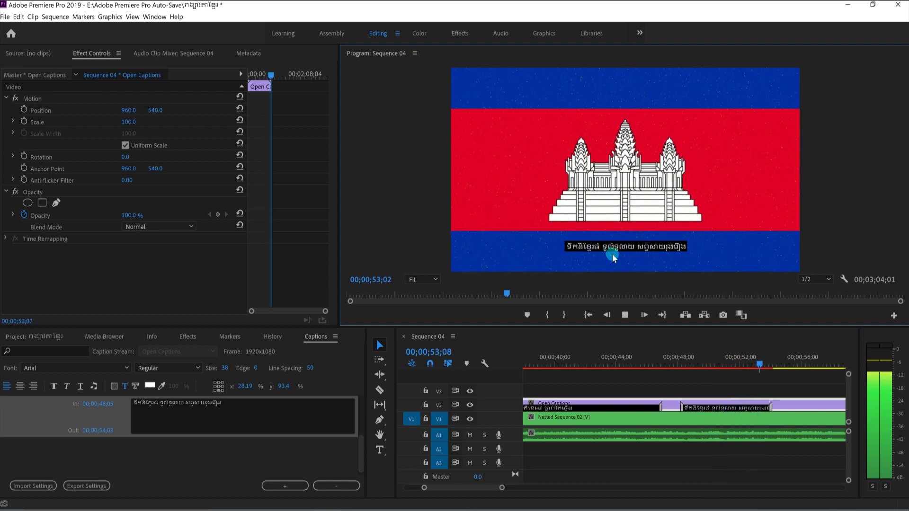
{"action": "left_click", "coordinate": [625, 315]}
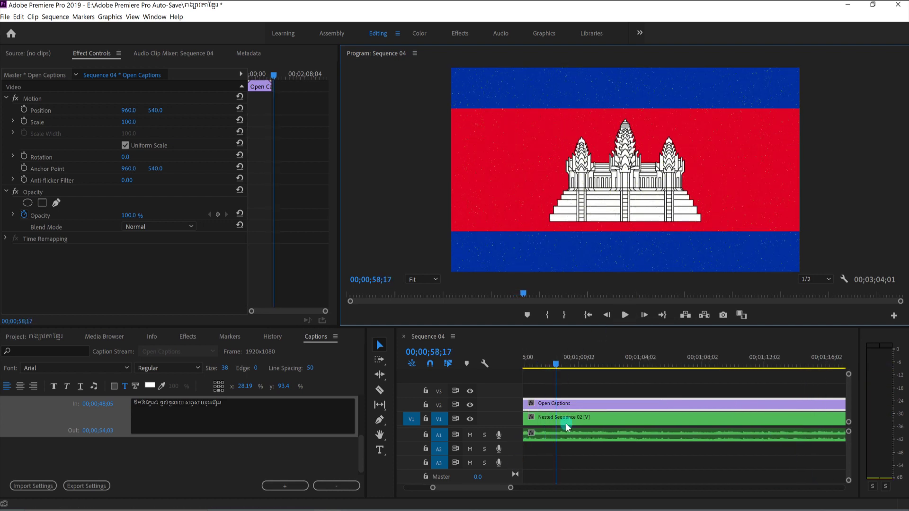
{"action": "left_click_drag", "start_coordinate": [510, 487], "coordinate": [559, 487]}
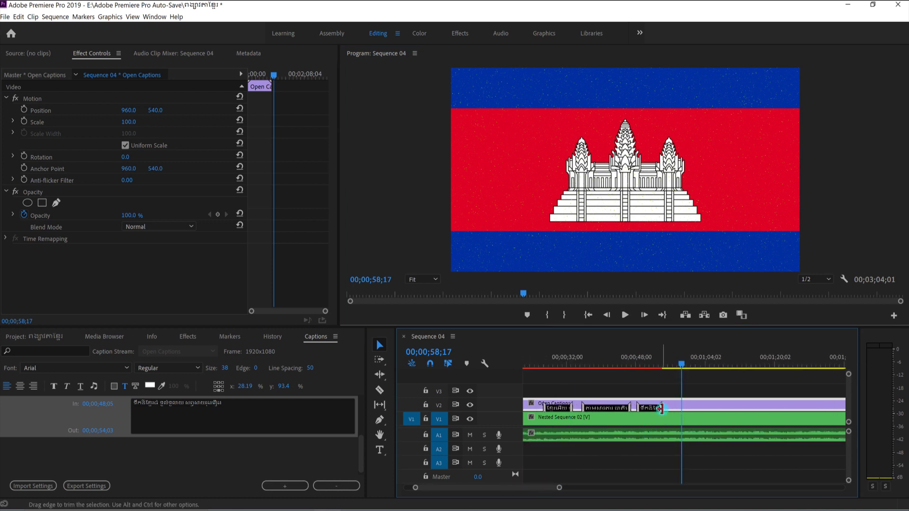
{"action": "left_click_drag", "start_coordinate": [661, 408], "coordinate": [683, 421]}
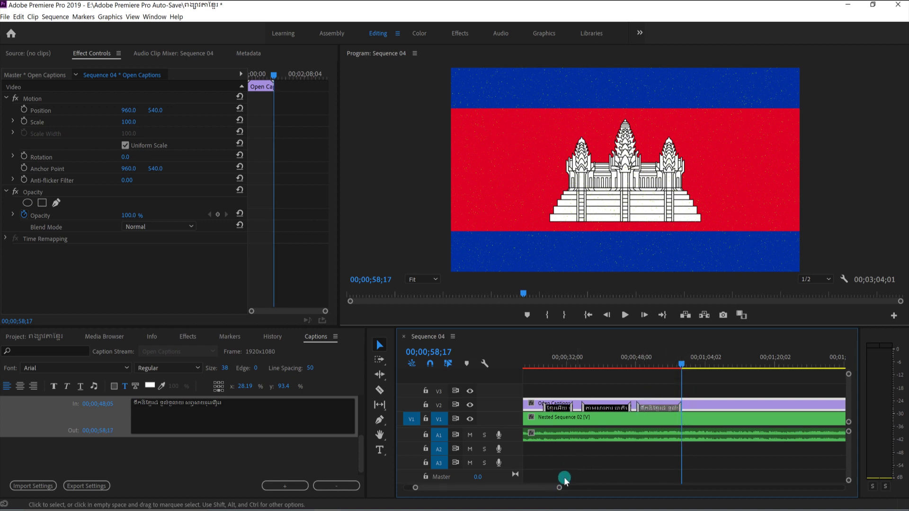
{"action": "left_click_drag", "start_coordinate": [559, 489], "coordinate": [590, 489]}
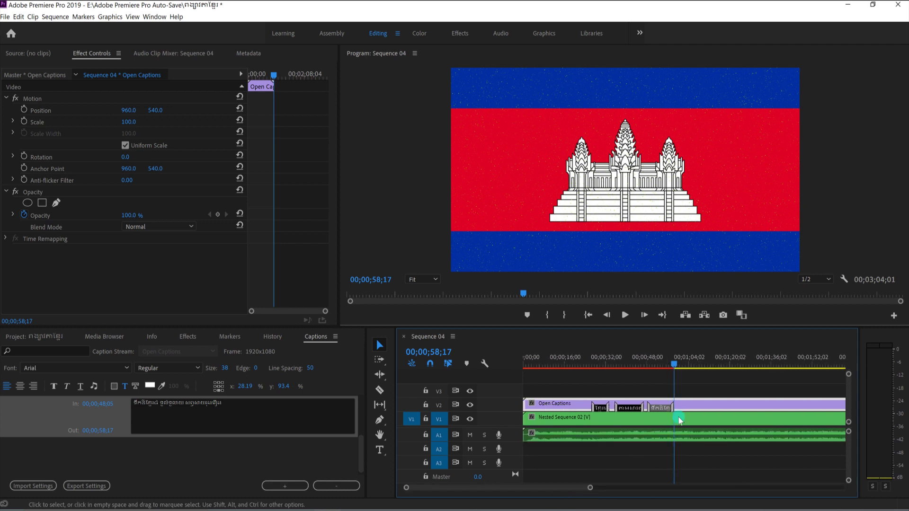
{"action": "left_click_drag", "start_coordinate": [678, 375], "coordinate": [580, 371]}
{"action": "left_click", "coordinate": [595, 385]}
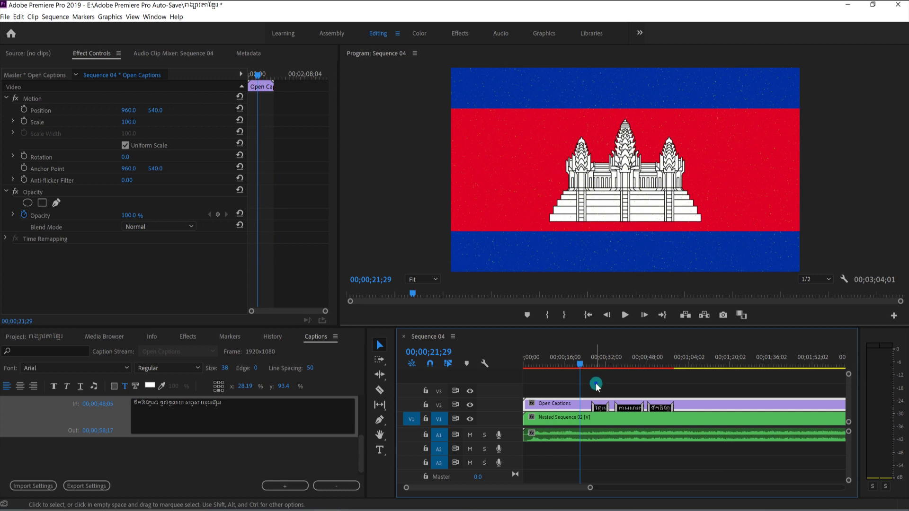
Play the sequence from 00;00;21;29 and select the Open Captions clip on V2.
{"action": "left_click", "coordinate": [622, 317]}
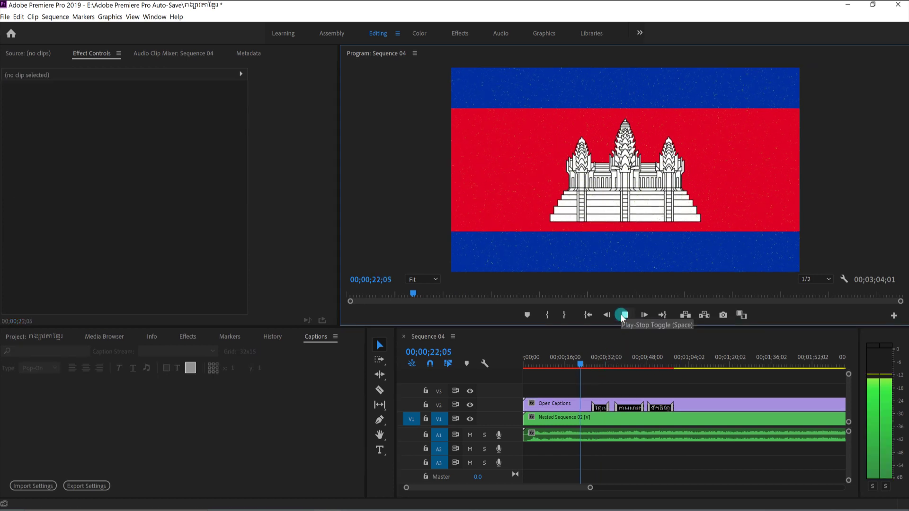
{"action": "left_click", "coordinate": [572, 407]}
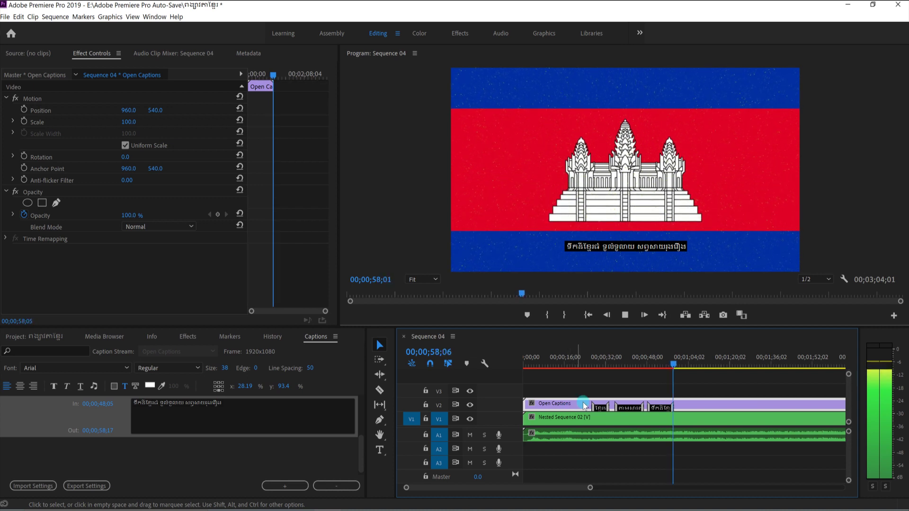
Stop playback, zoom the timeline in on the caption blocks, and park at 00;00;53;13.
{"action": "left_click", "coordinate": [623, 317]}
{"action": "left_click_drag", "start_coordinate": [589, 487], "coordinate": [665, 487]}
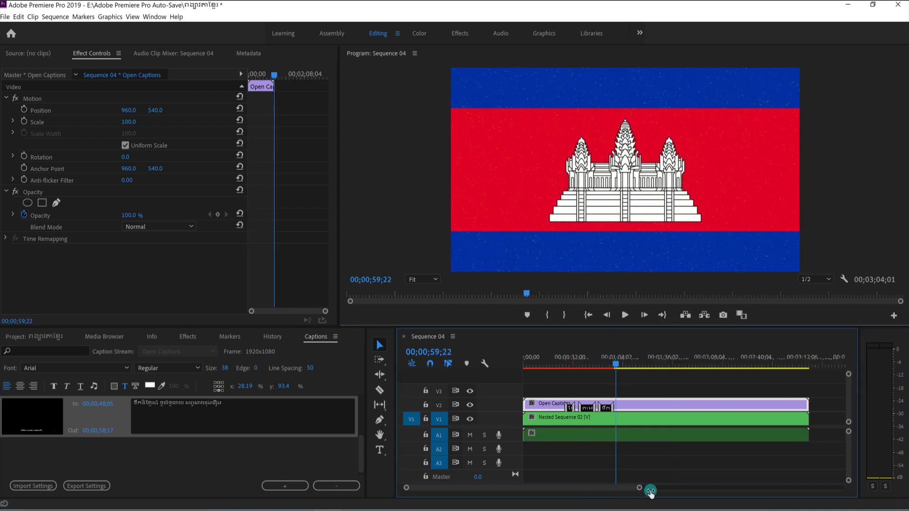
{"action": "left_click", "coordinate": [653, 458]}
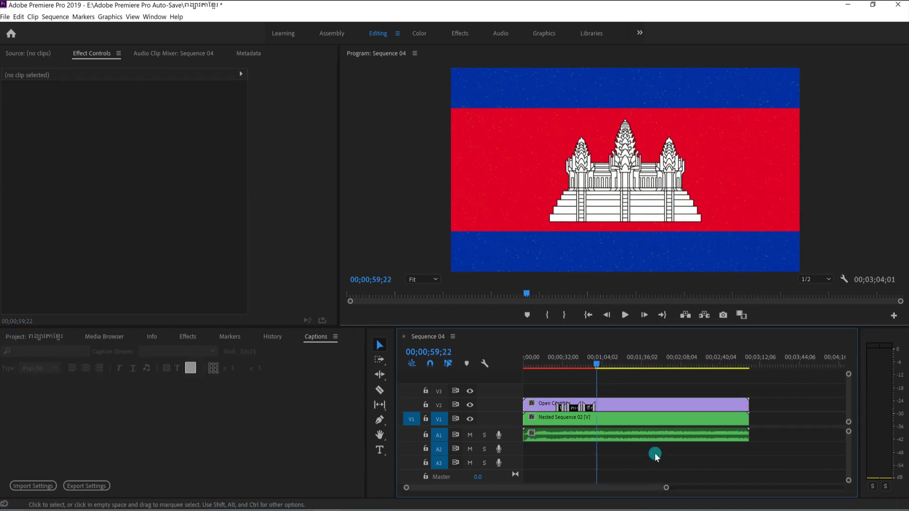
{"action": "left_click", "coordinate": [623, 406]}
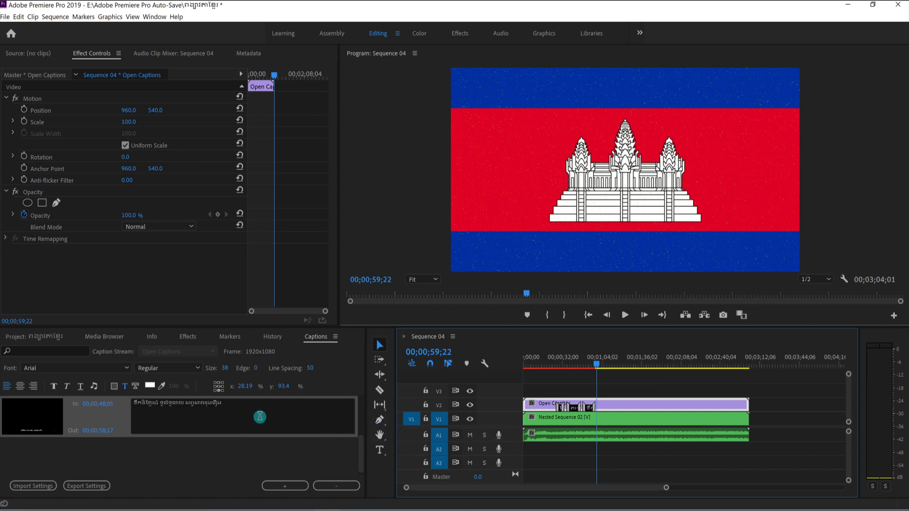
{"action": "left_click", "coordinate": [610, 407]}
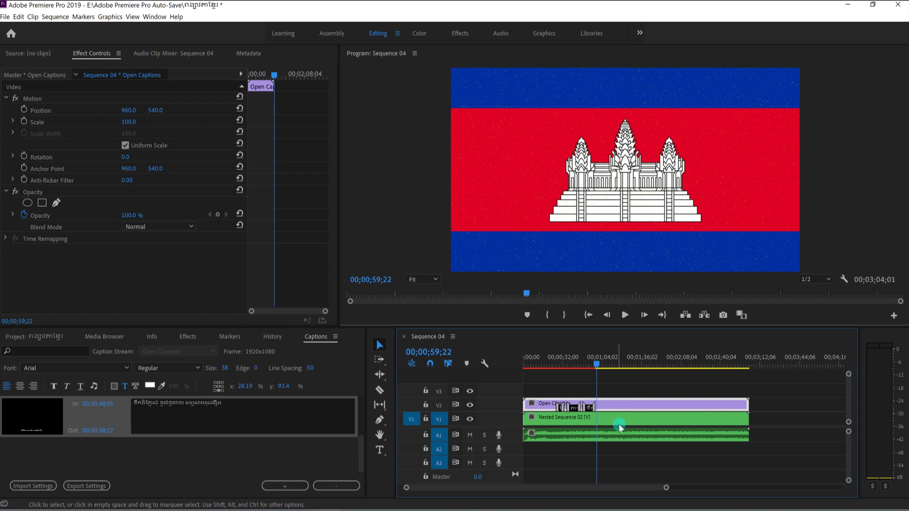
{"action": "left_click_drag", "start_coordinate": [665, 488], "coordinate": [613, 491]}
{"action": "left_click", "coordinate": [650, 408]}
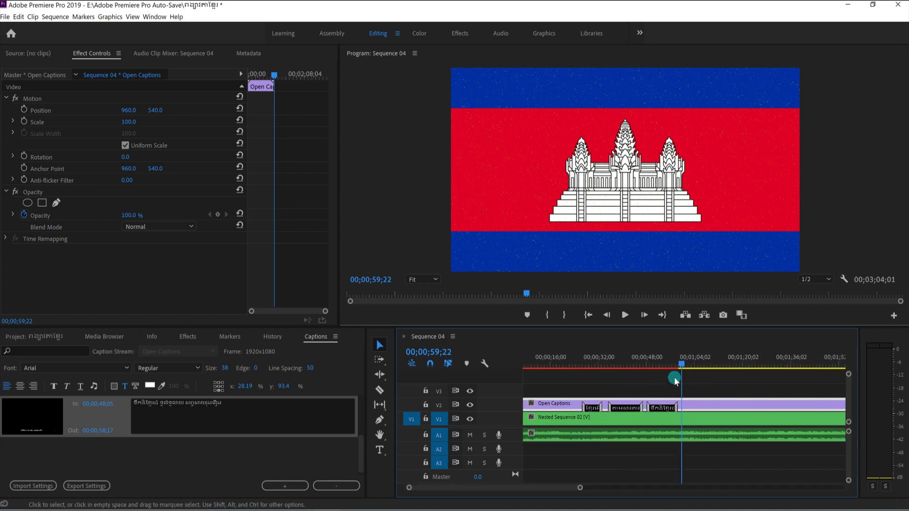
{"action": "left_click", "coordinate": [662, 365]}
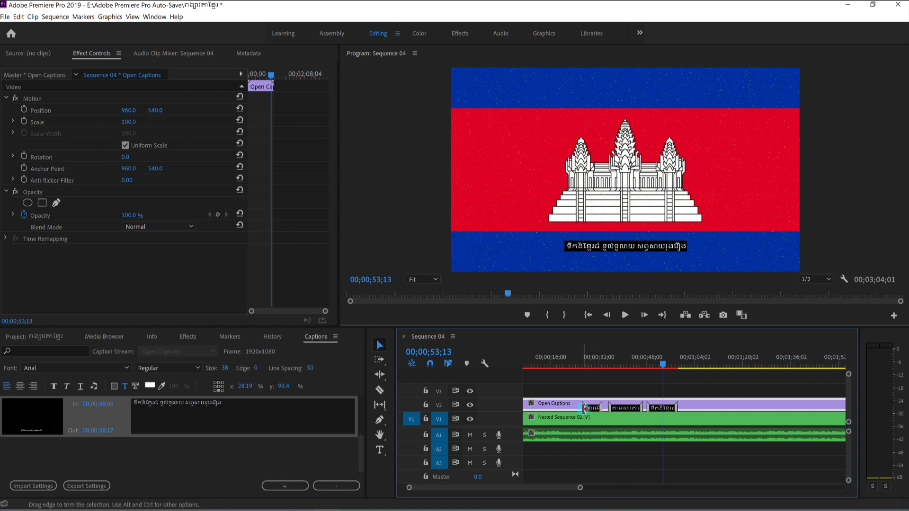
Drag the first caption's In point so it starts at 00;00;26;19.
{"action": "mouse_move", "coordinate": [584, 408]}
{"action": "left_mouse_down"}
{"action": "mouse_move", "coordinate": [570, 408]}
{"action": "mouse_move", "coordinate": [602, 408]}
{"action": "left_mouse_up"}
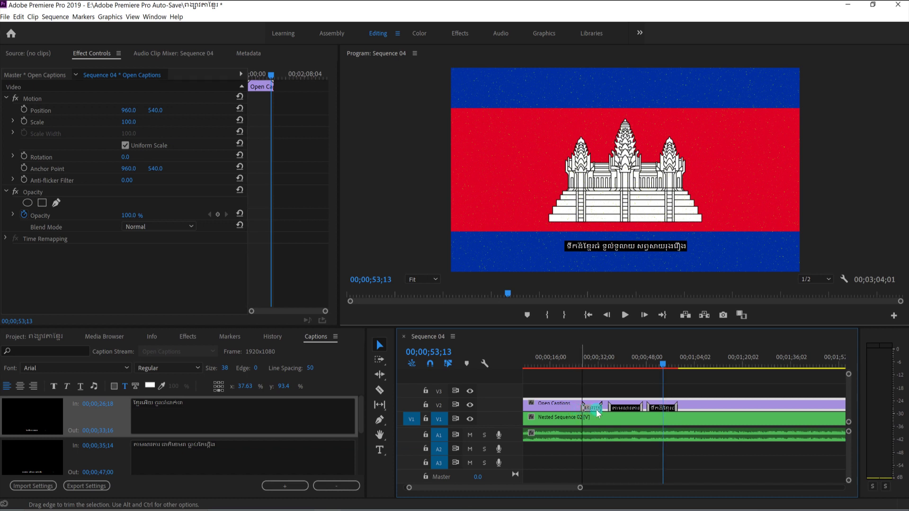
{"action": "left_click_drag", "start_coordinate": [603, 407], "coordinate": [603, 410]}
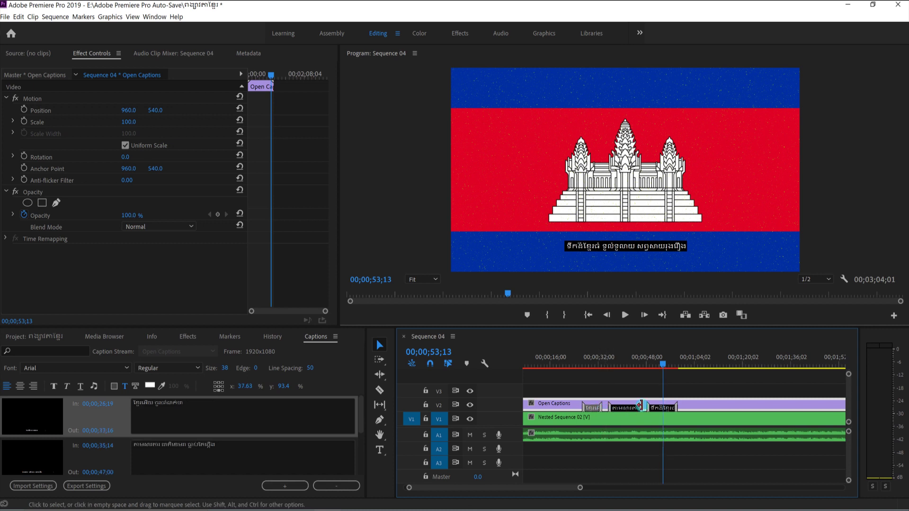
{"action": "left_click", "coordinate": [656, 407]}
{"action": "left_click_drag", "start_coordinate": [657, 408], "coordinate": [667, 409]}
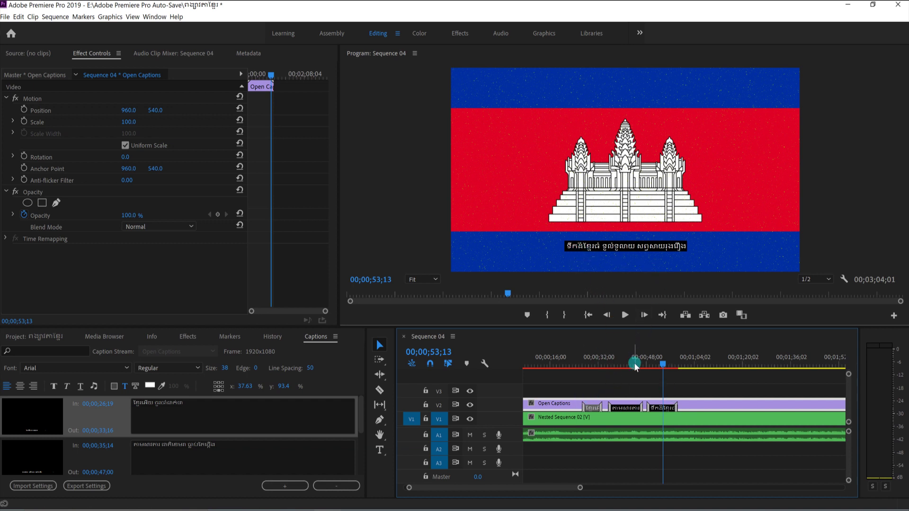
Reselect the caption clip and pick the first caption entry in the Captions panel.
{"action": "left_click", "coordinate": [614, 406]}
{"action": "left_click", "coordinate": [613, 405]}
{"action": "left_click", "coordinate": [610, 406]}
{"action": "left_click", "coordinate": [607, 408]}
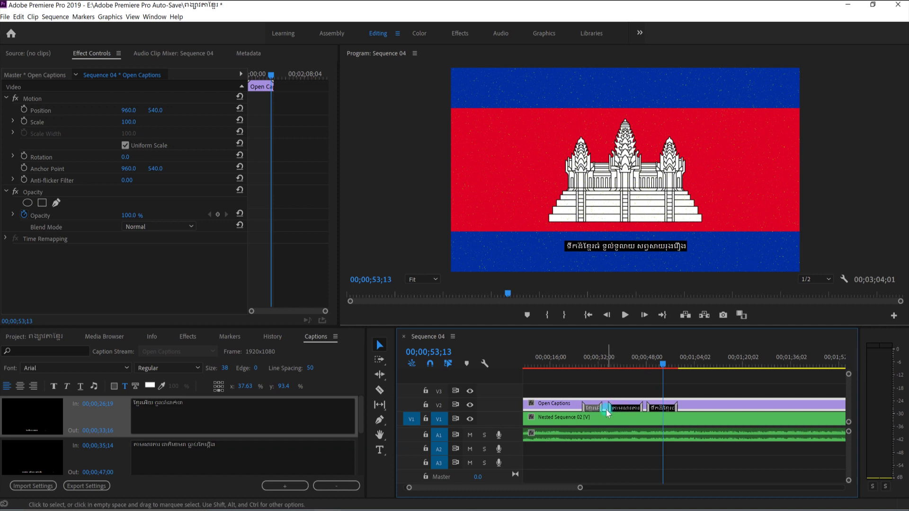
{"action": "left_click", "coordinate": [585, 249]}
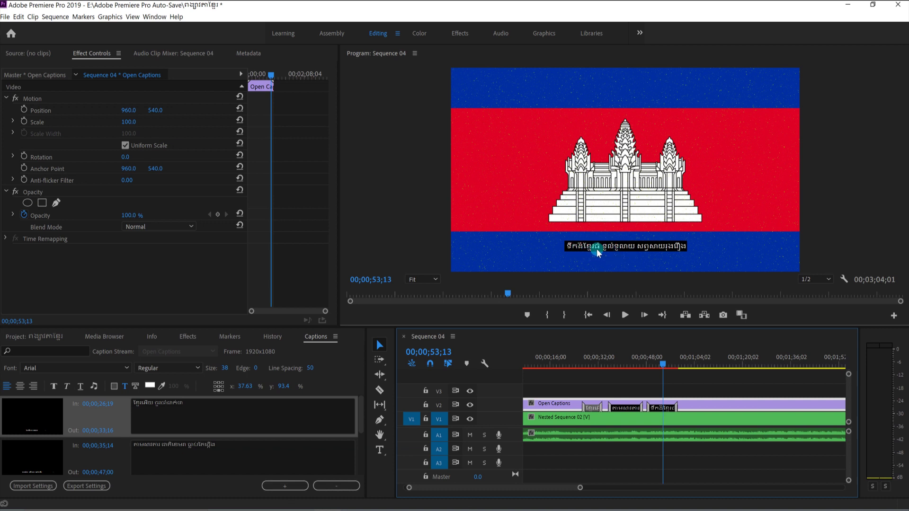
{"action": "left_click", "coordinate": [584, 423]}
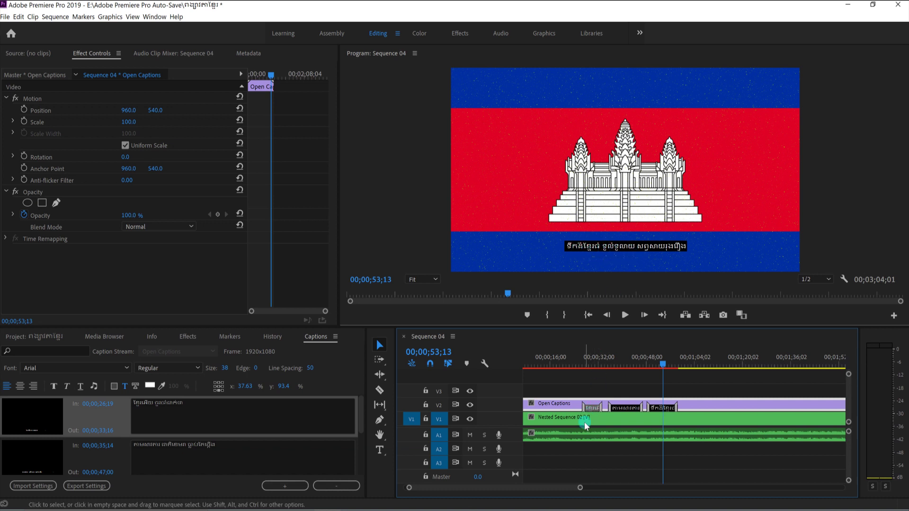
{"action": "left_click", "coordinate": [330, 395]}
{"action": "left_click", "coordinate": [134, 409]}
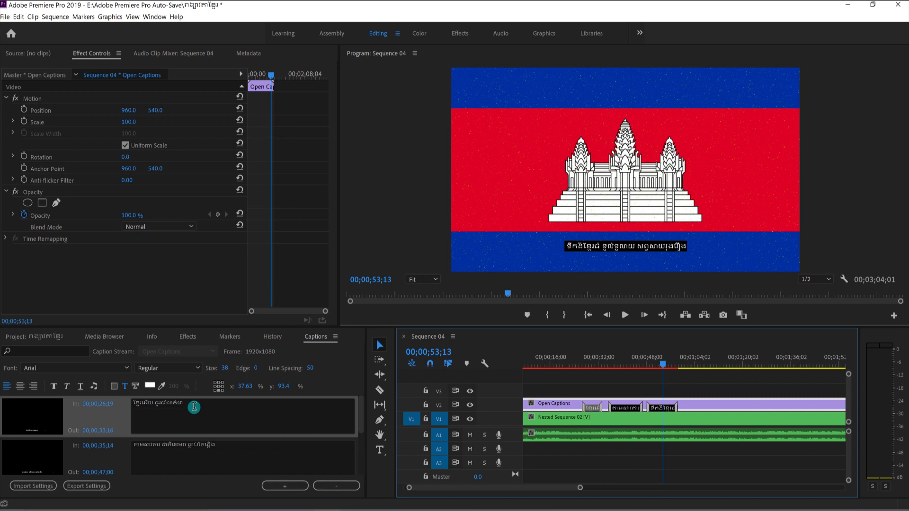
Change the first caption's font from Arial to AKbalthom KhmerBasic and preview it.
{"action": "left_click", "coordinate": [194, 408]}
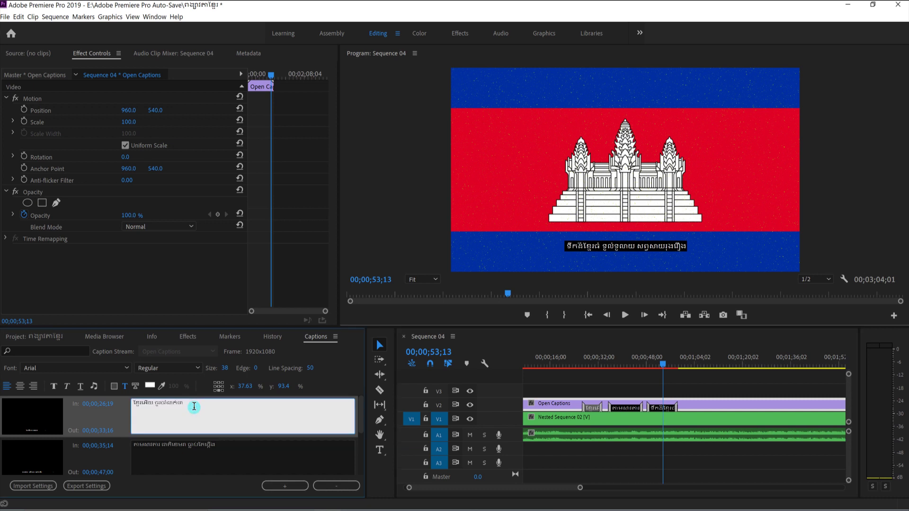
{"action": "left_click", "coordinate": [123, 368]}
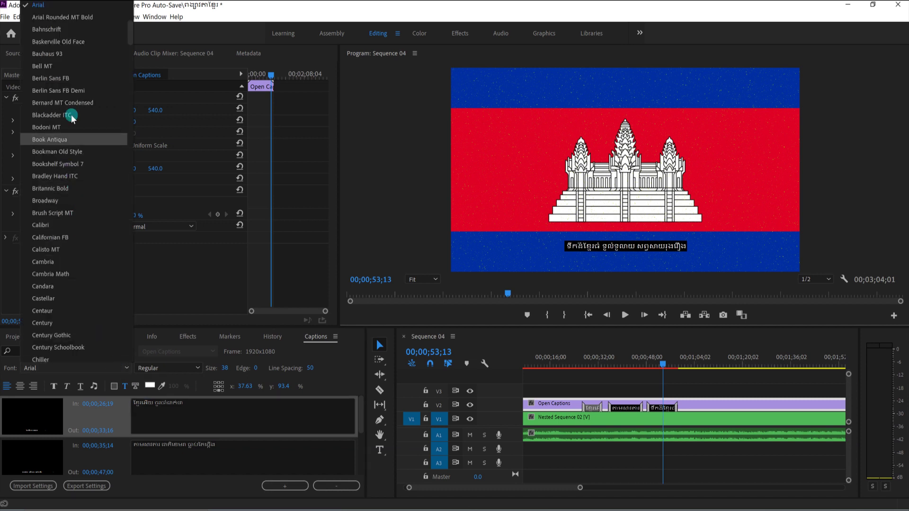
{"action": "scroll", "coordinate": [95, 66], "scroll_direction": "up", "scroll_amount": 8}
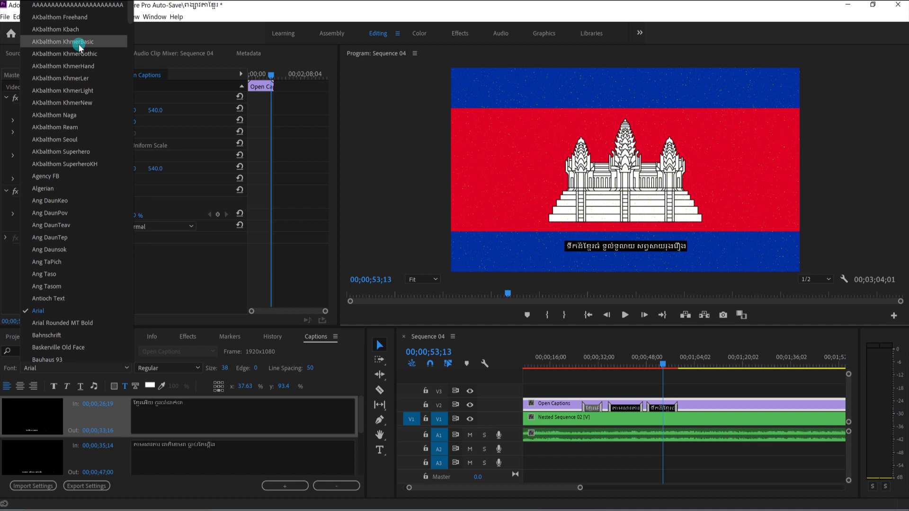
{"action": "left_click", "coordinate": [79, 43]}
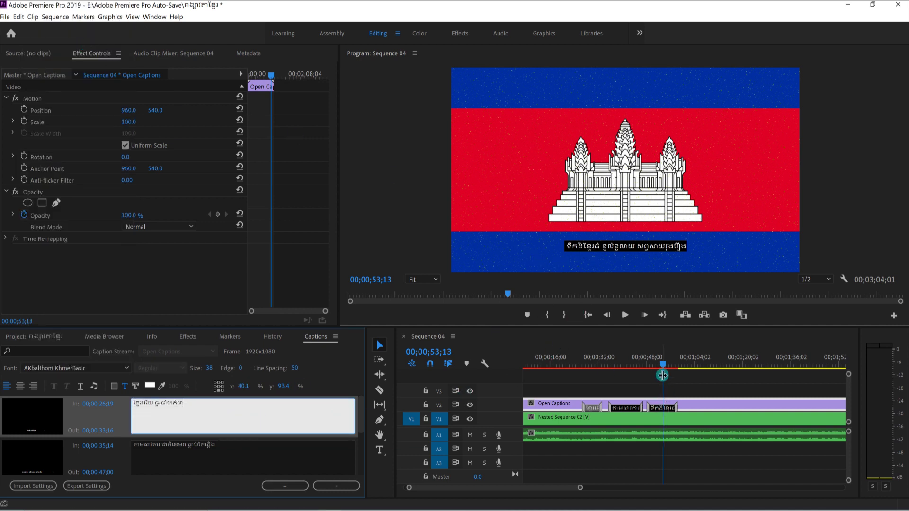
{"action": "left_click_drag", "start_coordinate": [662, 378], "coordinate": [592, 381]}
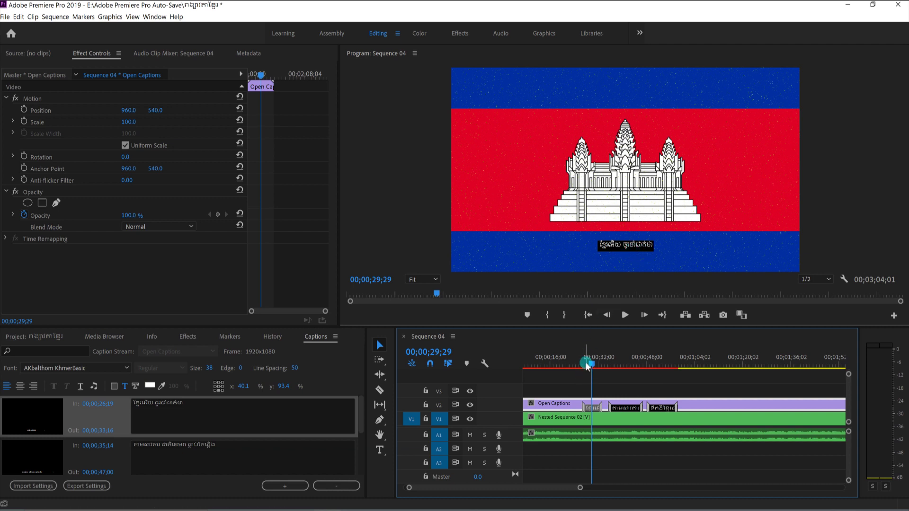
Move to 00;00;39;23 and select the second caption block (00;00;35;14–00;00;47;00).
{"action": "left_click_drag", "start_coordinate": [589, 361], "coordinate": [621, 375]}
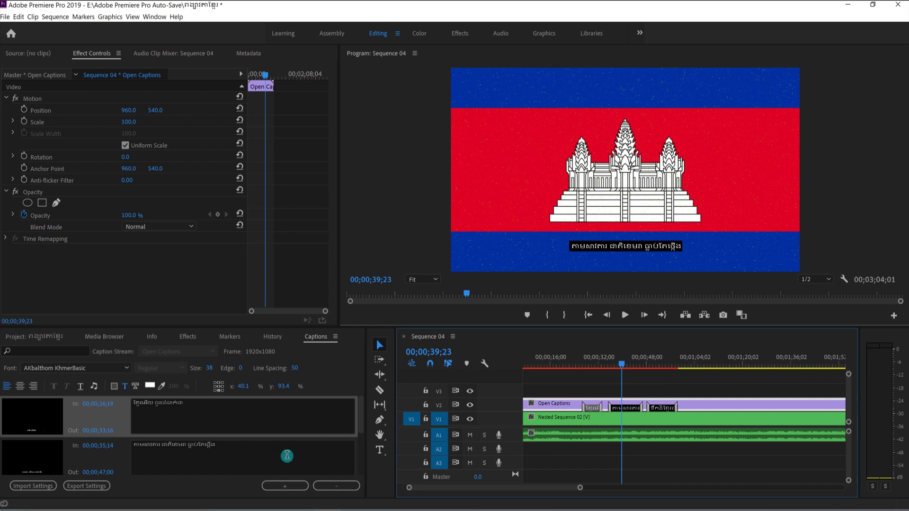
{"action": "left_click", "coordinate": [617, 408]}
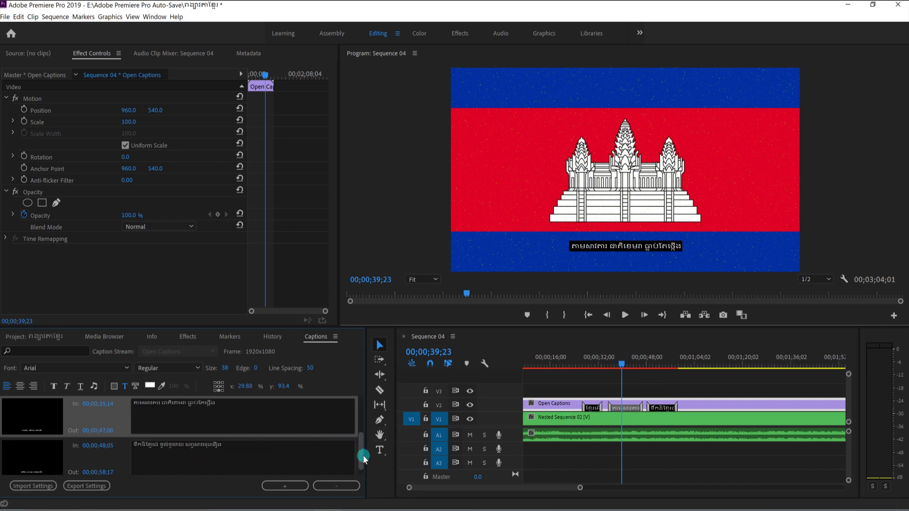
{"action": "left_click_drag", "start_coordinate": [363, 455], "coordinate": [360, 434]}
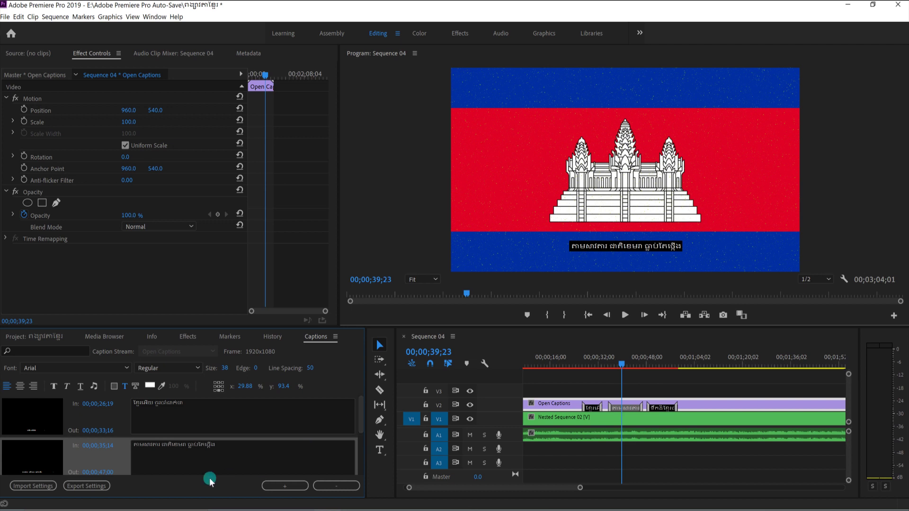
Set the font of the second caption (00;00;35;14–00;00;47;00) to AKbalthom KhmerBasic.
{"action": "left_click", "coordinate": [215, 462]}
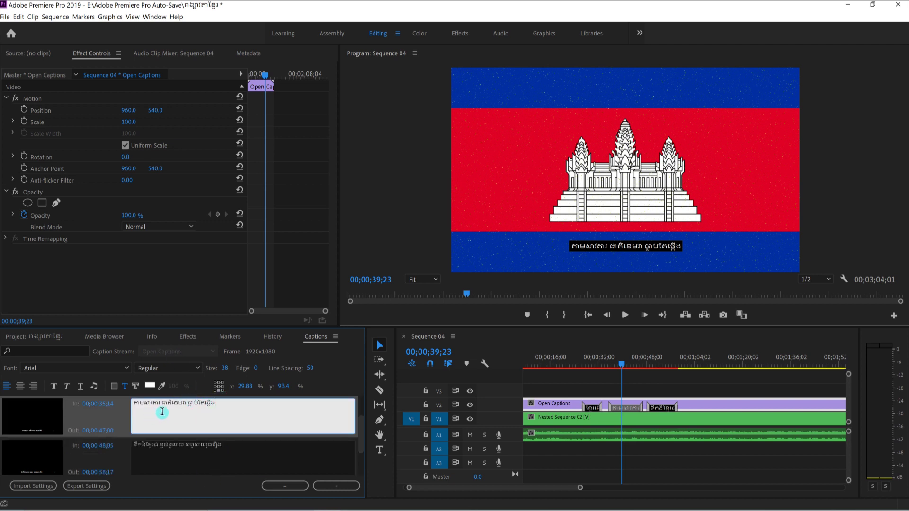
{"action": "left_click", "coordinate": [112, 368]}
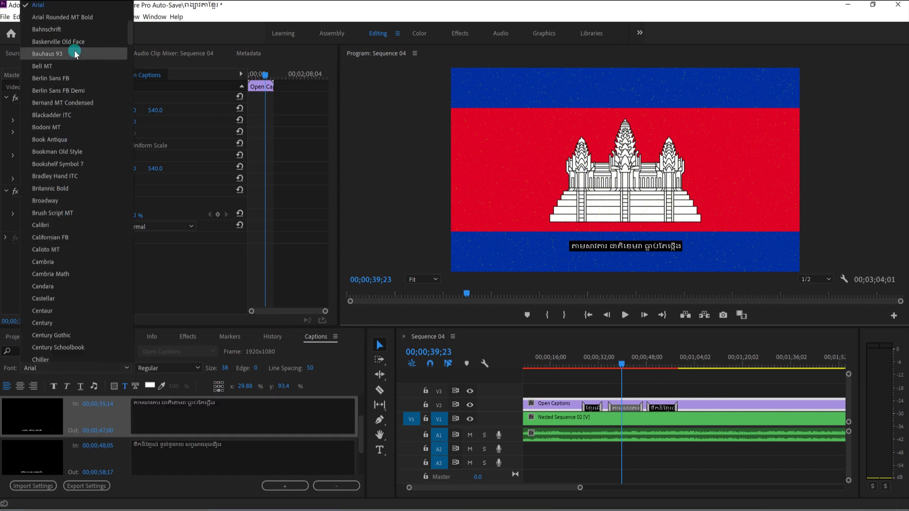
{"action": "scroll", "coordinate": [79, 71], "scroll_direction": "up", "scroll_amount": 8}
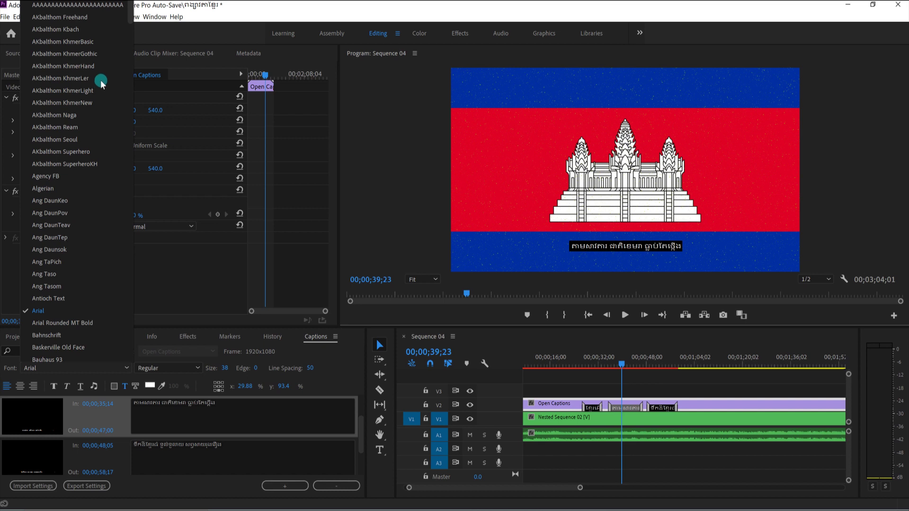
{"action": "key", "text": "Escape"}
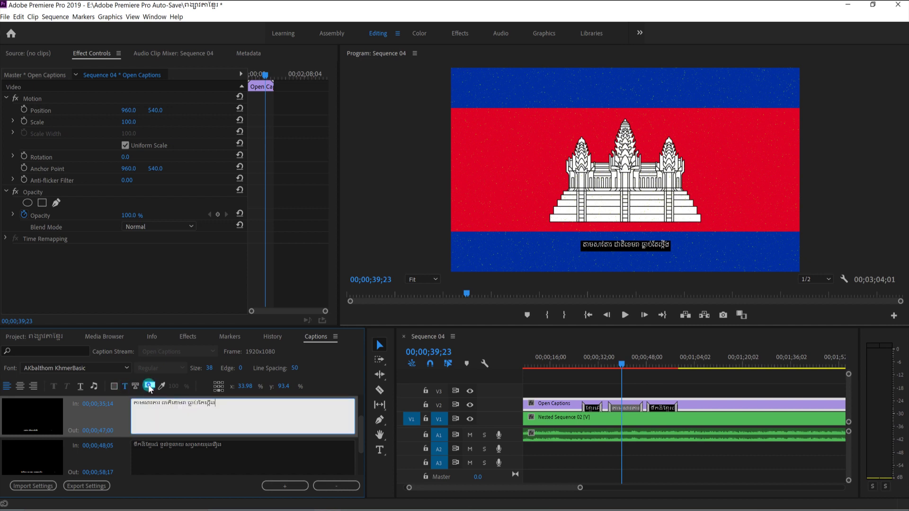
Change the second caption's text colour from white to bright green.
{"action": "left_click", "coordinate": [149, 386]}
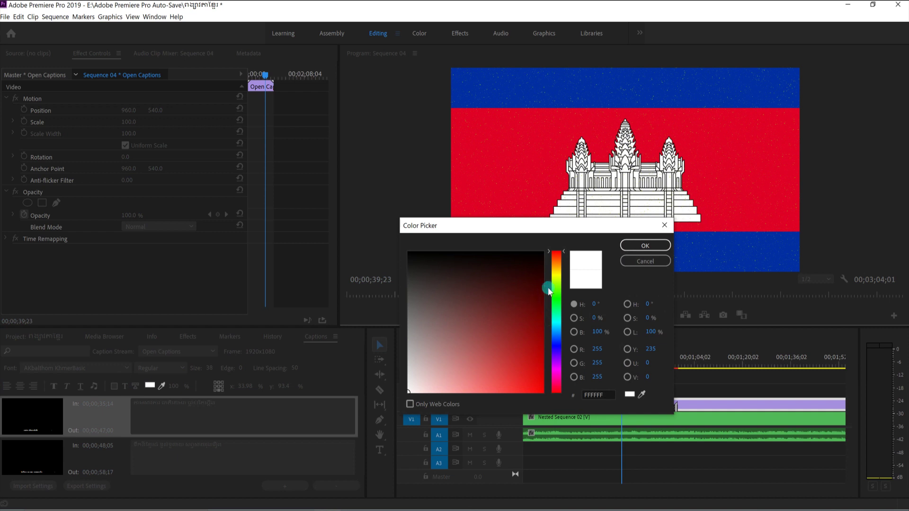
{"action": "left_click_drag", "start_coordinate": [549, 291], "coordinate": [554, 299]}
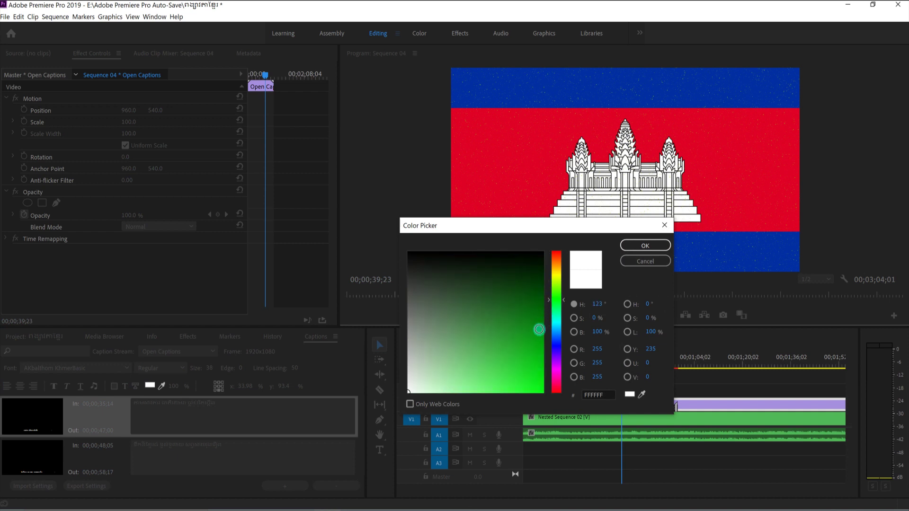
{"action": "left_click", "coordinate": [538, 329]}
{"action": "left_click", "coordinate": [644, 245]}
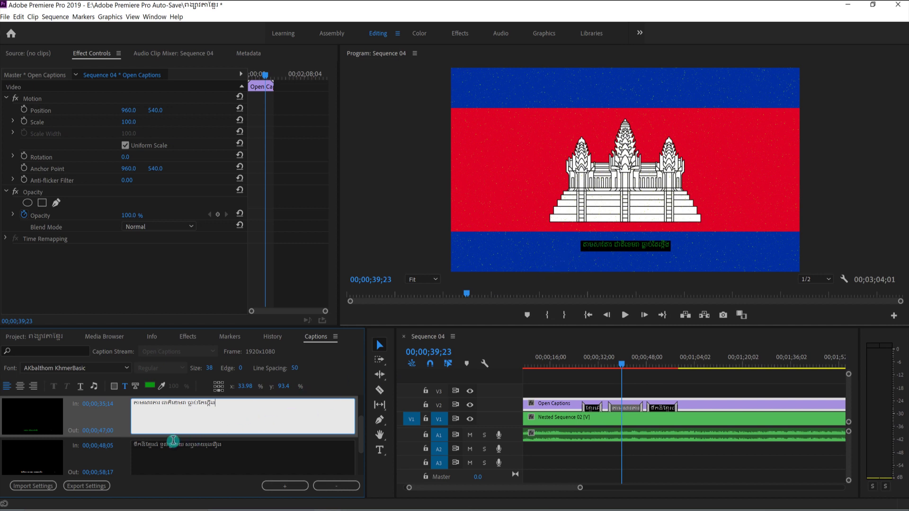
Give the caption a purple 9C39BA background box, then reselect the caption text.
{"action": "left_click", "coordinate": [114, 386]}
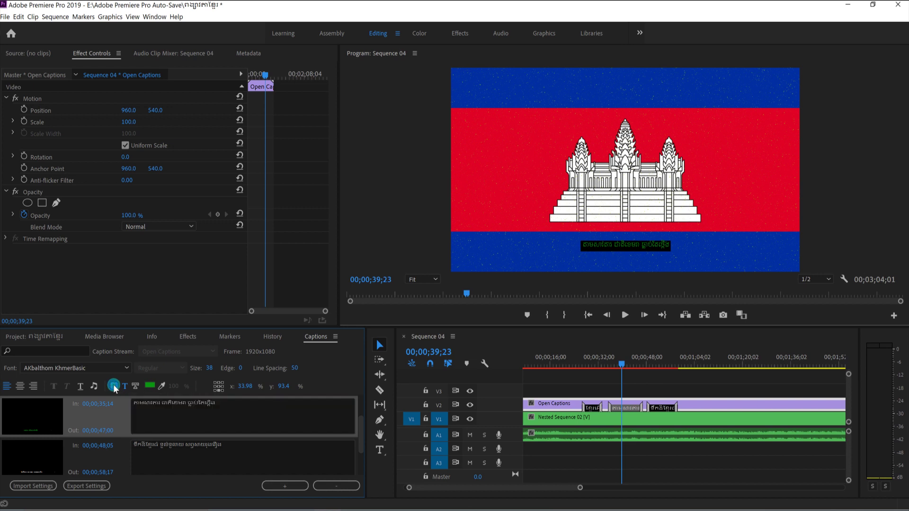
{"action": "left_click", "coordinate": [149, 386]}
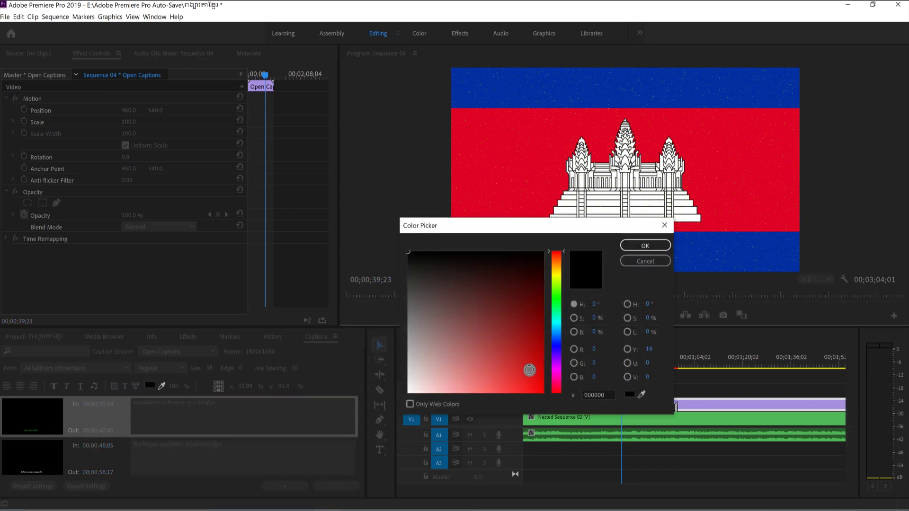
{"action": "left_click", "coordinate": [555, 362]}
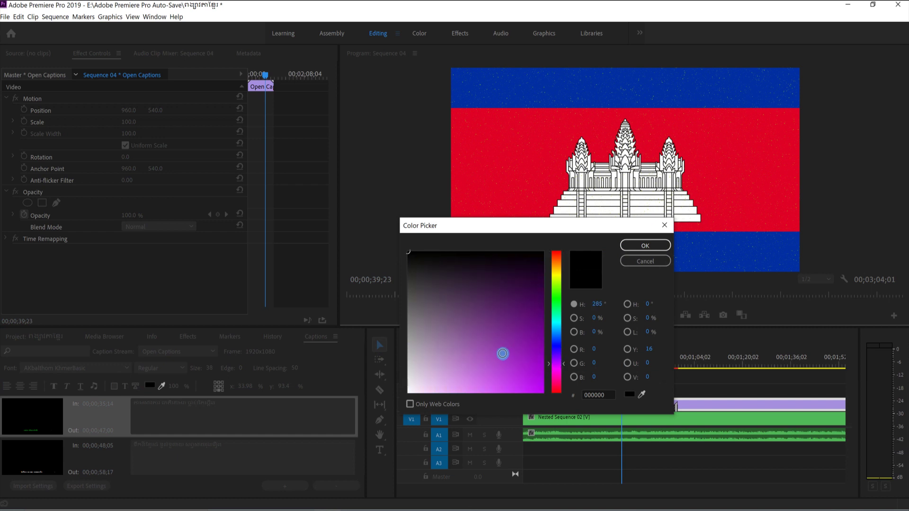
{"action": "left_click", "coordinate": [502, 354]}
{"action": "left_click", "coordinate": [637, 243]}
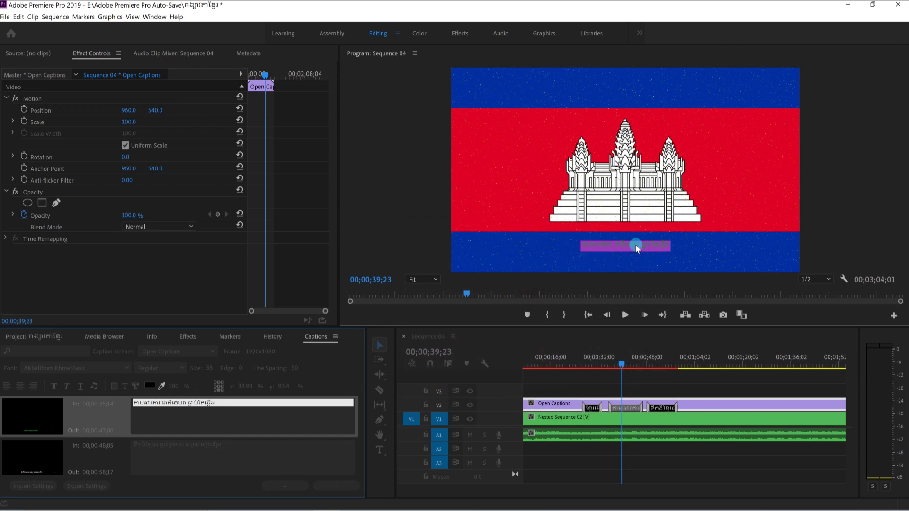
{"action": "left_click", "coordinate": [600, 253]}
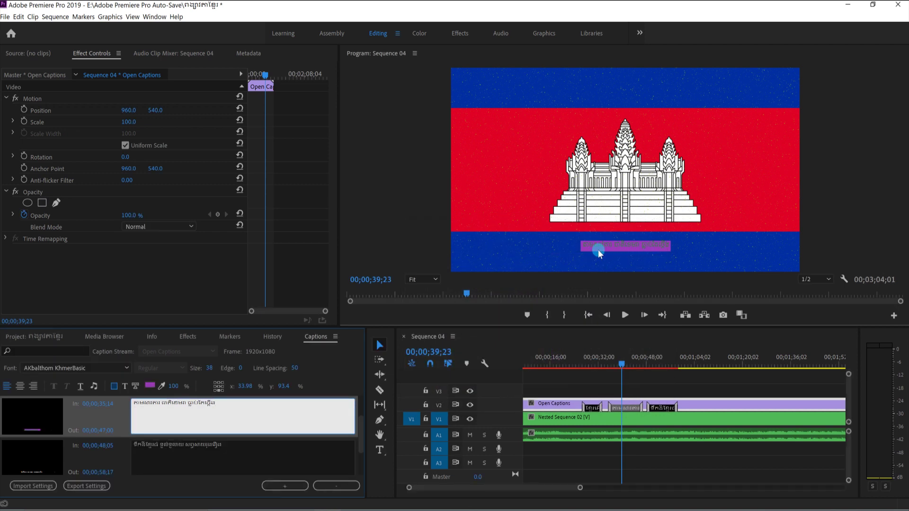
{"action": "left_click", "coordinate": [267, 410]}
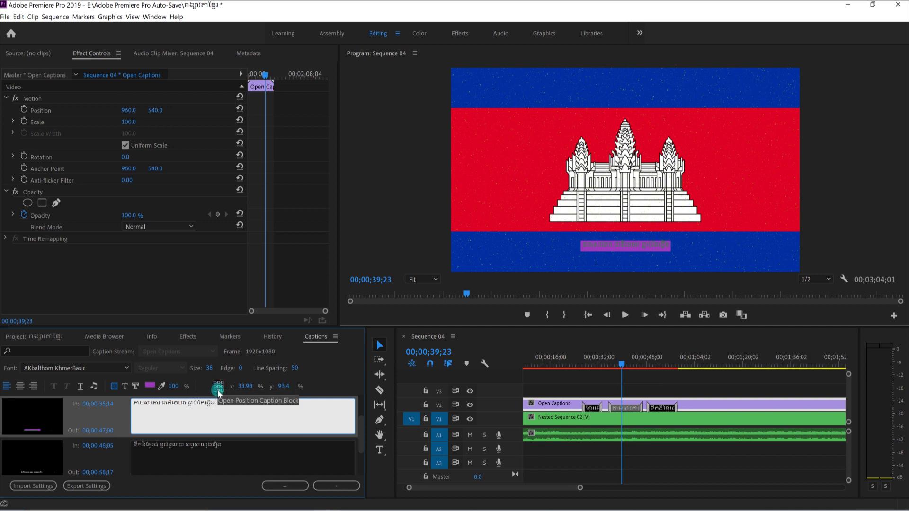
{"action": "left_click", "coordinate": [216, 385]}
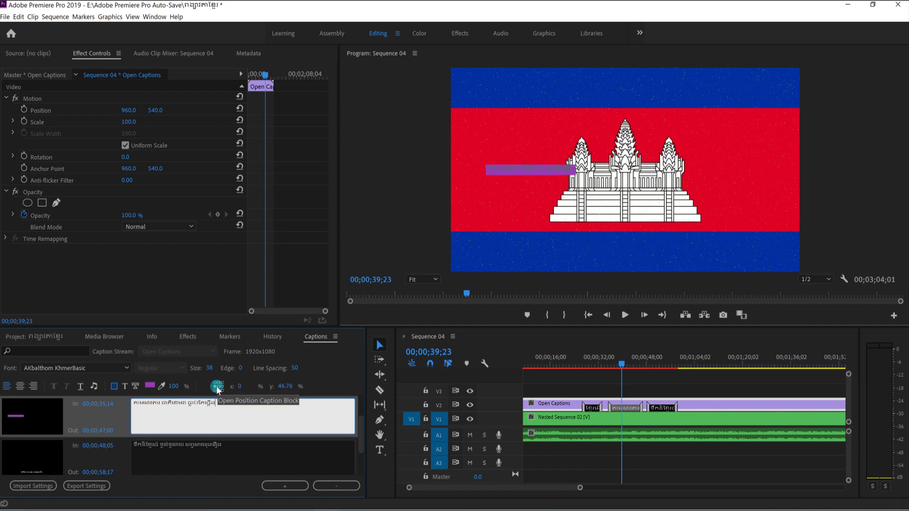
{"action": "left_click", "coordinate": [218, 387]}
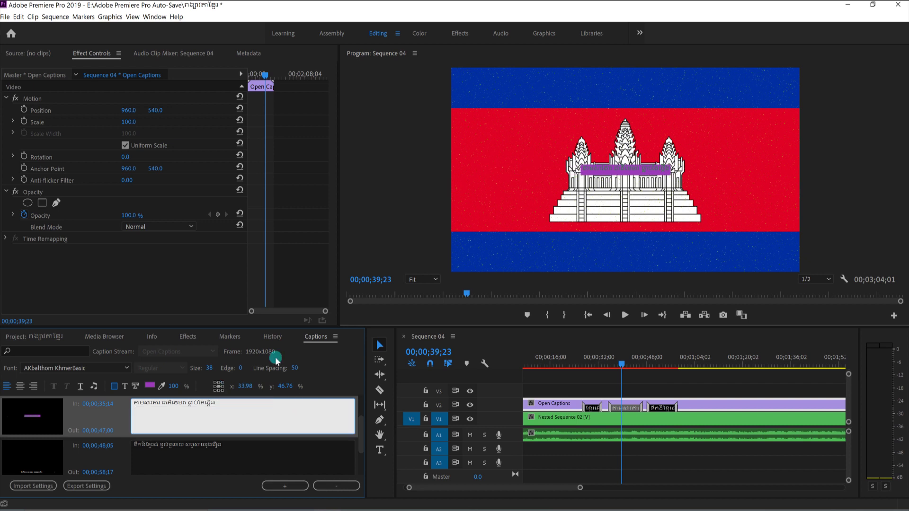
{"action": "left_click", "coordinate": [219, 383]}
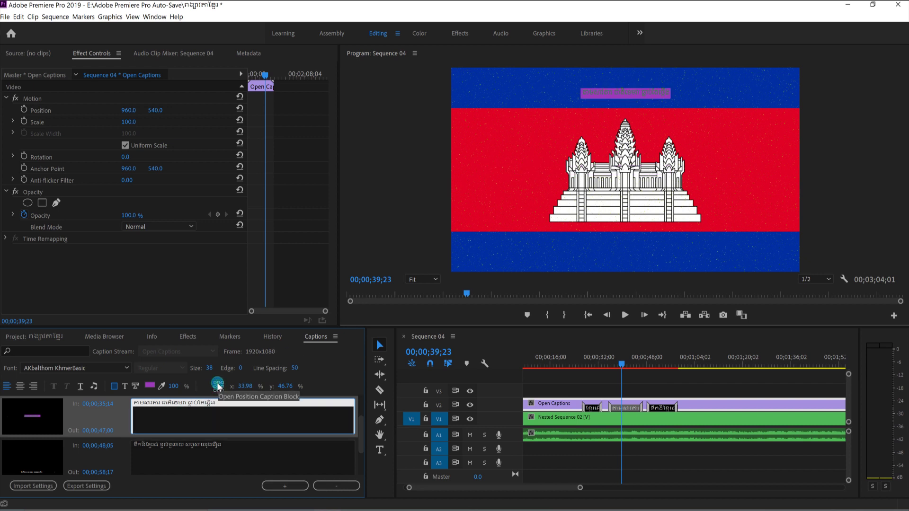
{"action": "left_click", "coordinate": [214, 383]}
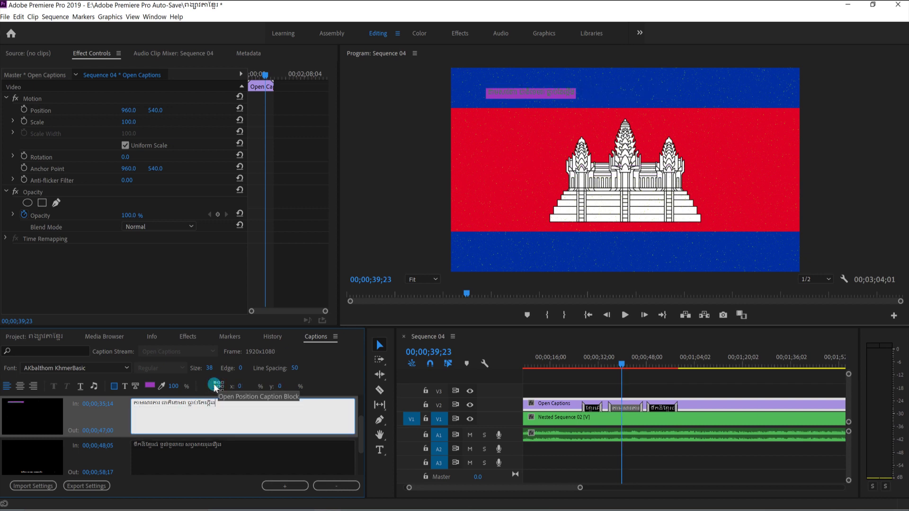
{"action": "left_click", "coordinate": [214, 392]}
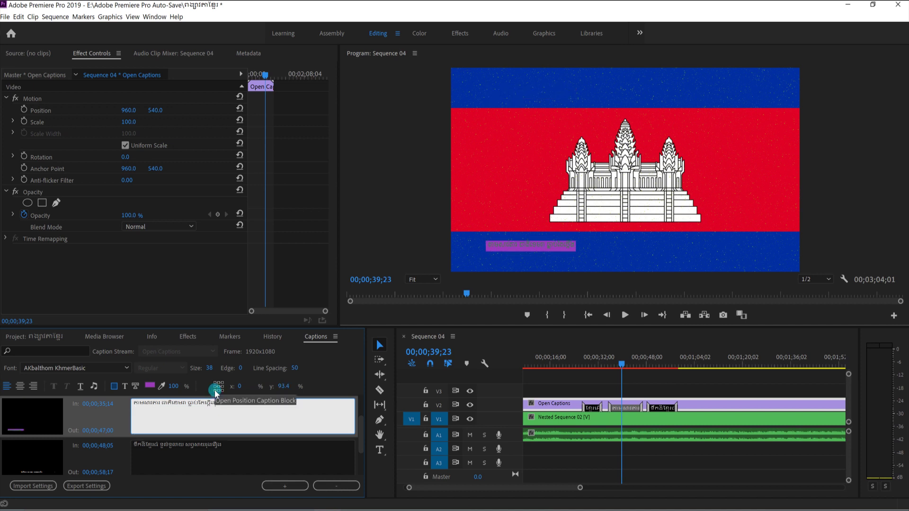
{"action": "left_click", "coordinate": [219, 390]}
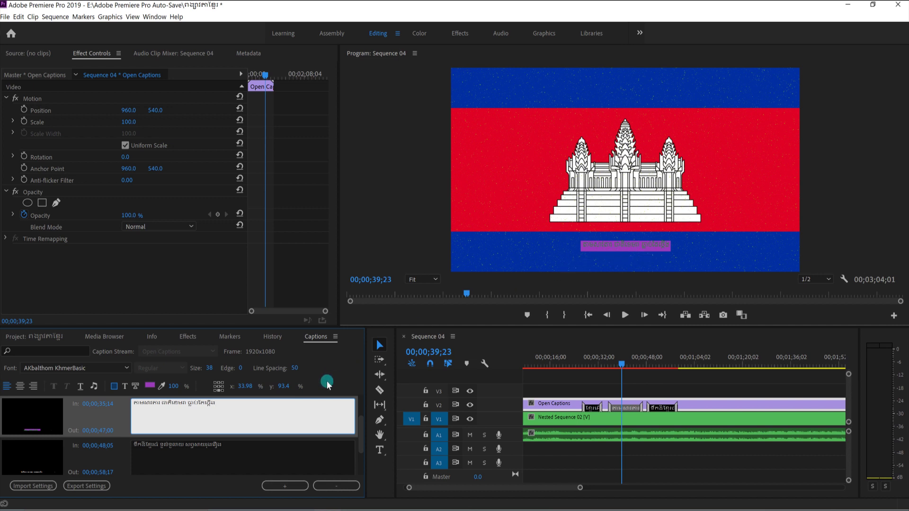
{"action": "left_click_drag", "start_coordinate": [282, 390], "coordinate": [270, 391]}
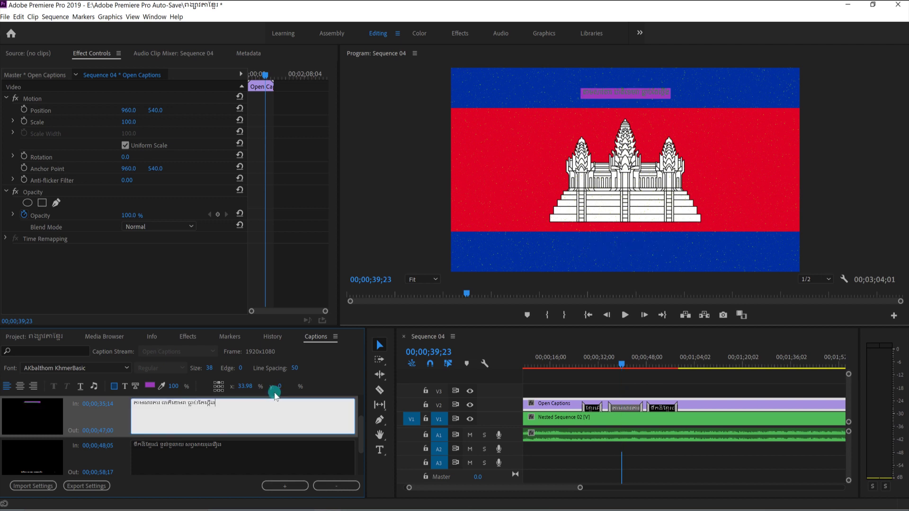
{"action": "left_click", "coordinate": [324, 338]}
{"action": "left_click_drag", "start_coordinate": [279, 388], "coordinate": [288, 383]}
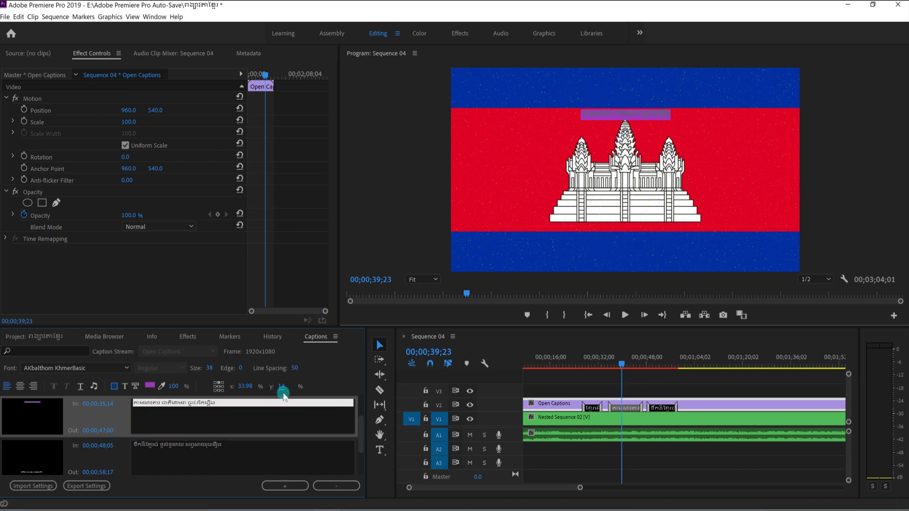
{"action": "left_click", "coordinate": [216, 391]}
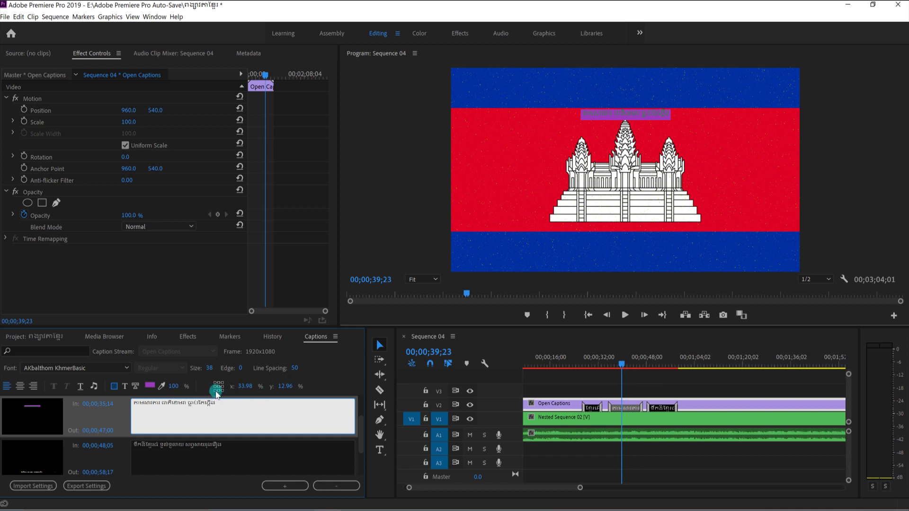
{"action": "left_click", "coordinate": [219, 393]}
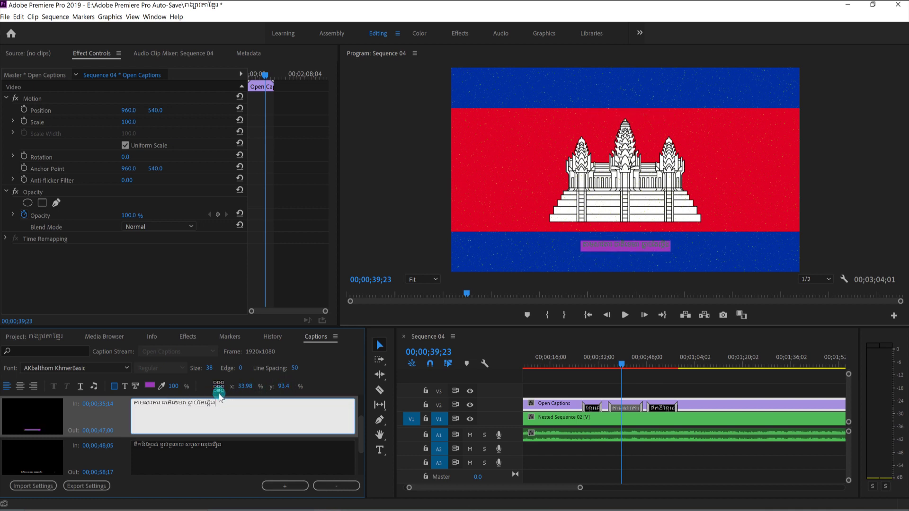
{"action": "left_click", "coordinate": [584, 289]}
{"action": "left_click", "coordinate": [218, 393]}
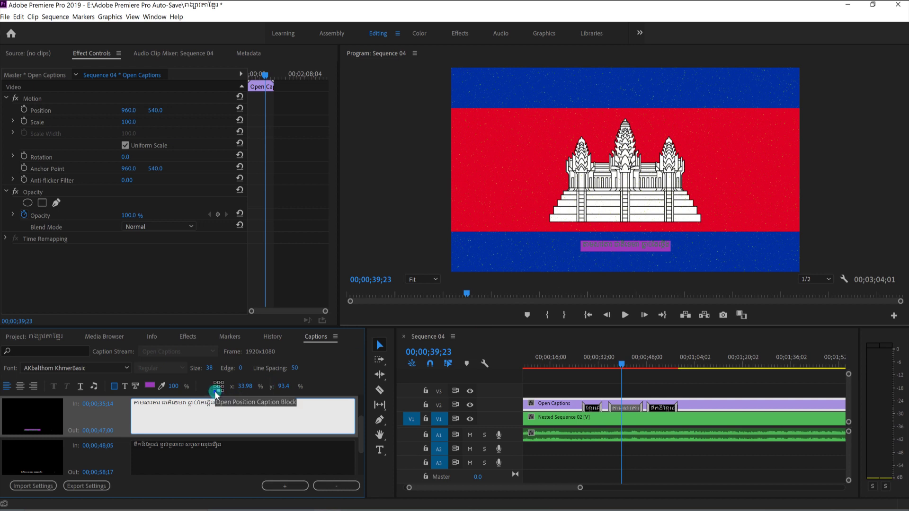
{"action": "left_click", "coordinate": [215, 391]}
{"action": "left_click", "coordinate": [218, 391]}
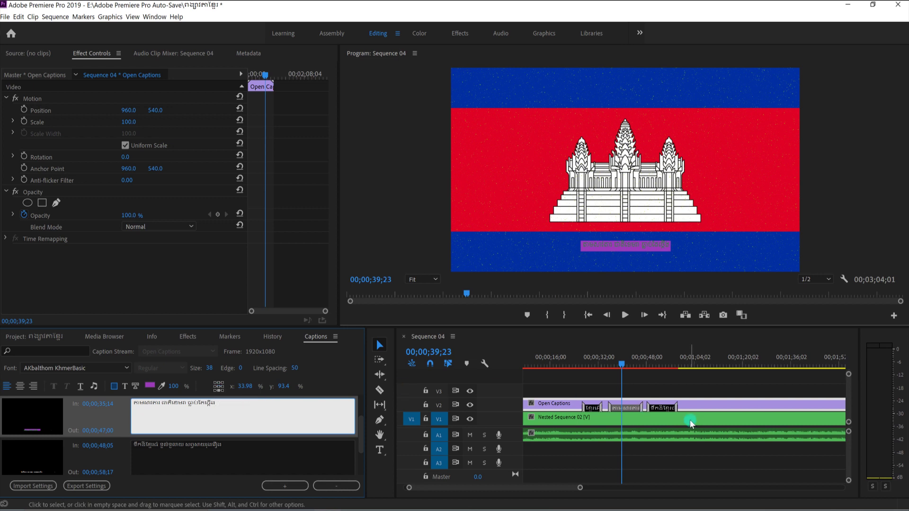
Finish the caption text, add another caption, and scrub back to 00;00;30;05.
{"action": "left_click", "coordinate": [362, 421]}
{"action": "left_click", "coordinate": [436, 403]}
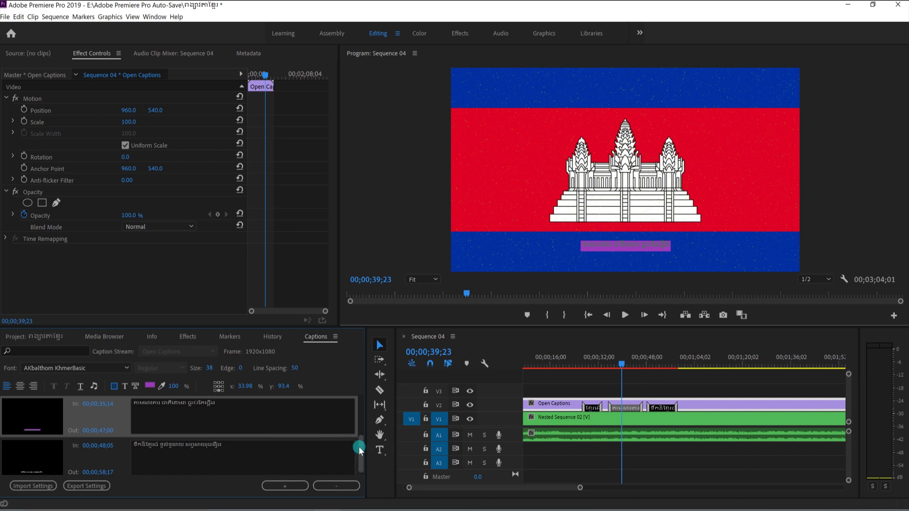
{"action": "left_click_drag", "start_coordinate": [360, 450], "coordinate": [359, 467]}
{"action": "left_click", "coordinate": [299, 486]}
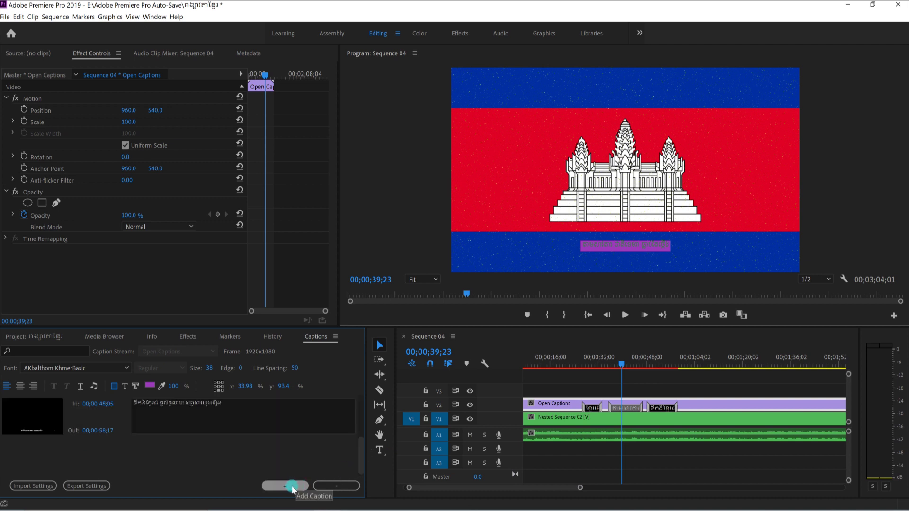
{"action": "left_click", "coordinate": [285, 481]}
{"action": "left_click_drag", "start_coordinate": [621, 368], "coordinate": [592, 369]}
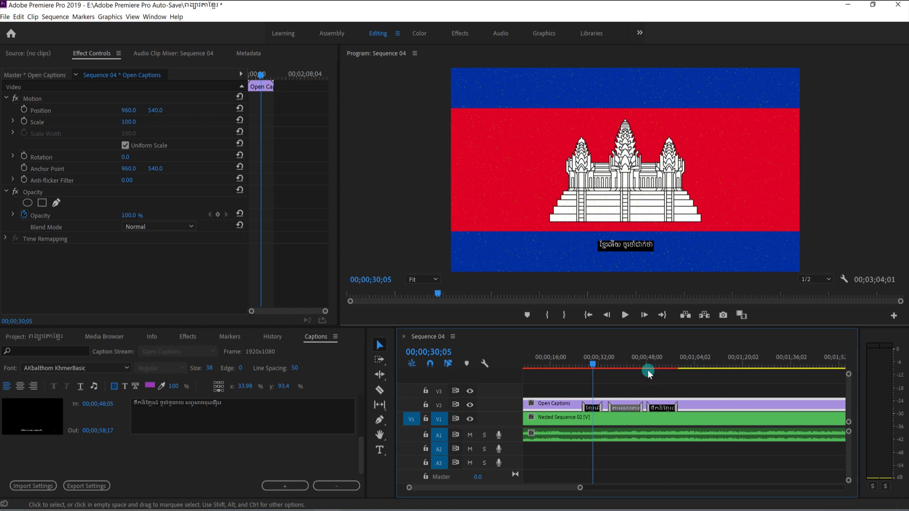
Move the playhead back to 00;00;24;20, where the flag shows without a caption.
{"action": "left_click", "coordinate": [593, 409]}
{"action": "left_click", "coordinate": [597, 407]}
{"action": "left_click", "coordinate": [592, 366]}
{"action": "left_click_drag", "start_coordinate": [592, 365], "coordinate": [576, 365]}
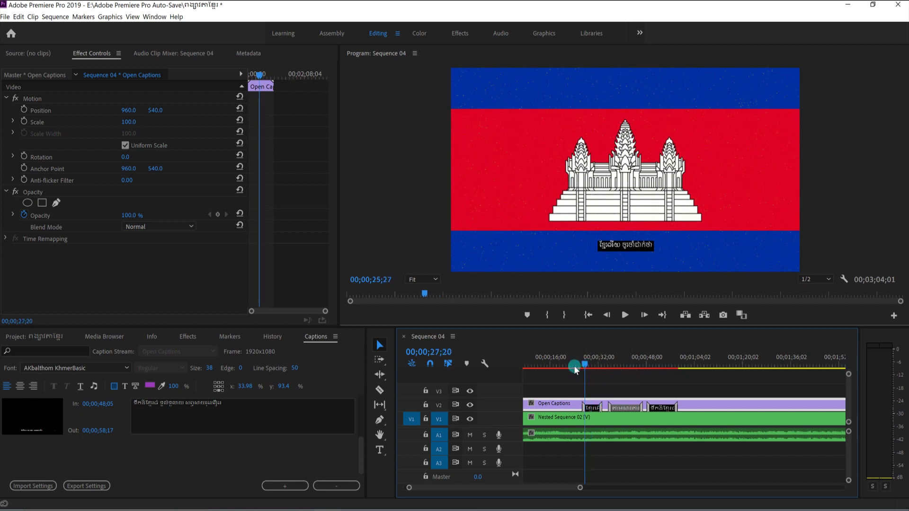
{"action": "left_click", "coordinate": [612, 392]}
{"action": "left_click", "coordinate": [596, 401]}
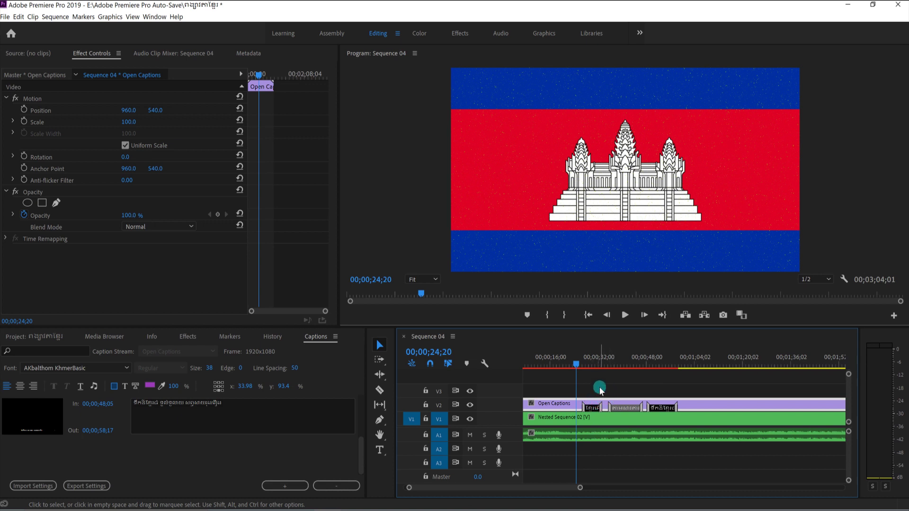
{"action": "left_click", "coordinate": [577, 370]}
{"action": "left_click", "coordinate": [640, 388]}
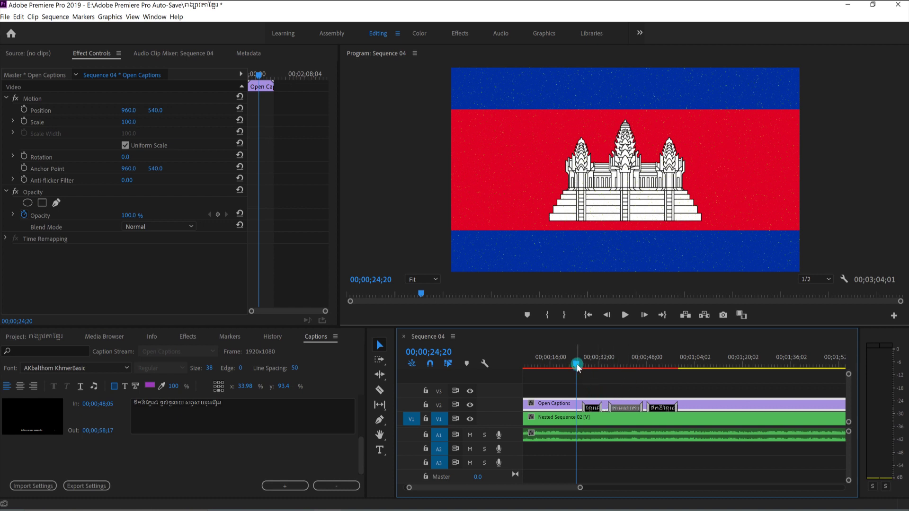
Rewind Sequence 04 to its start, play it, and deselect the timeline.
{"action": "left_click_drag", "start_coordinate": [577, 367], "coordinate": [513, 365]}
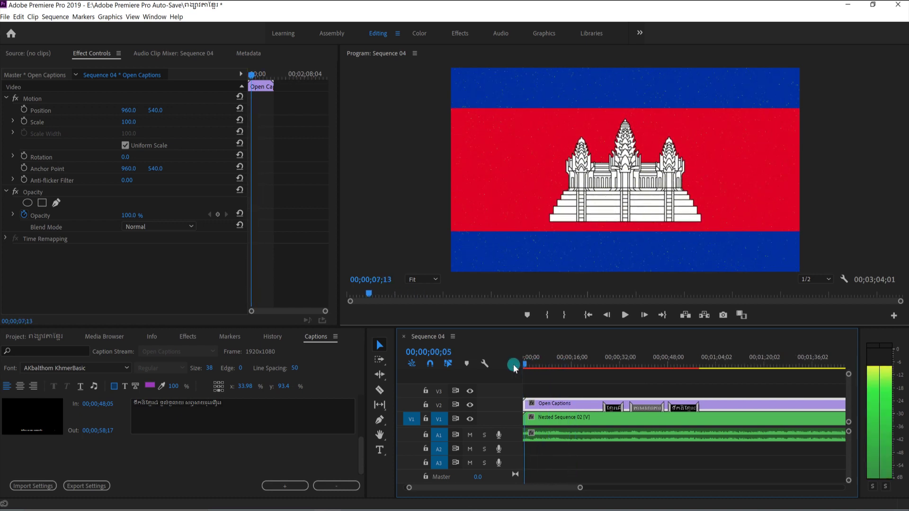
{"action": "key", "text": "space"}
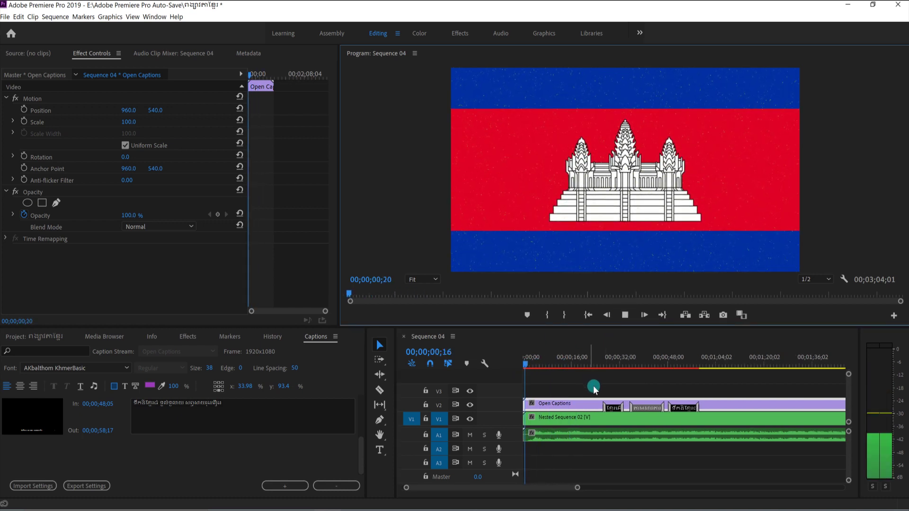
{"action": "left_click", "coordinate": [594, 389]}
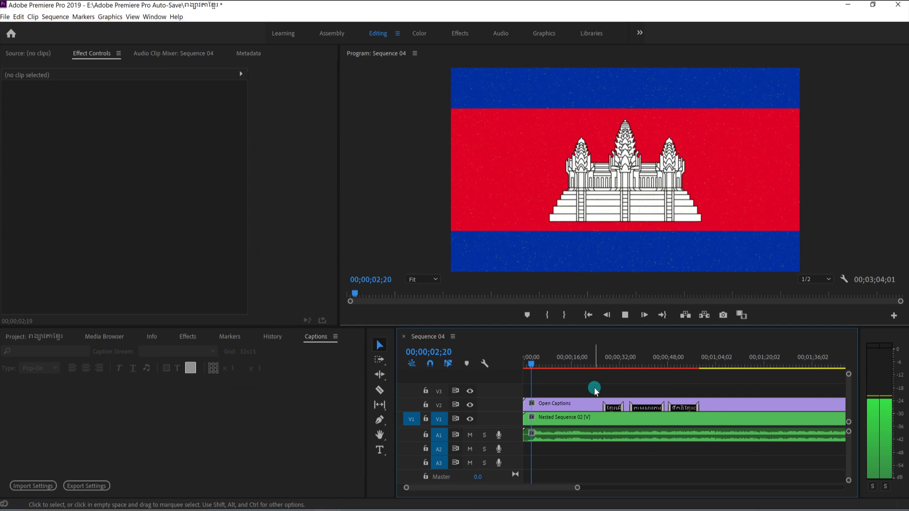